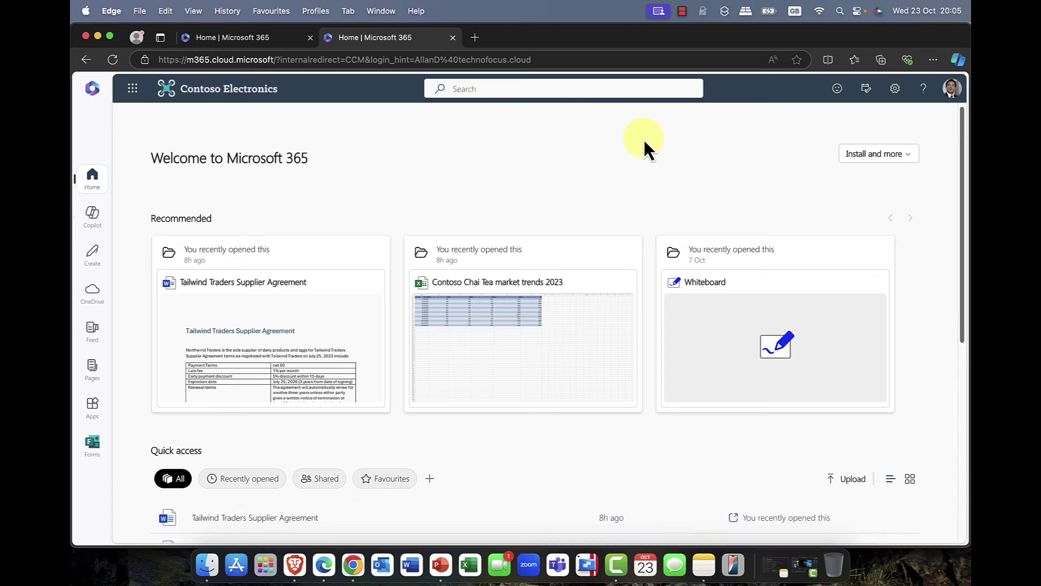
click(957, 59)
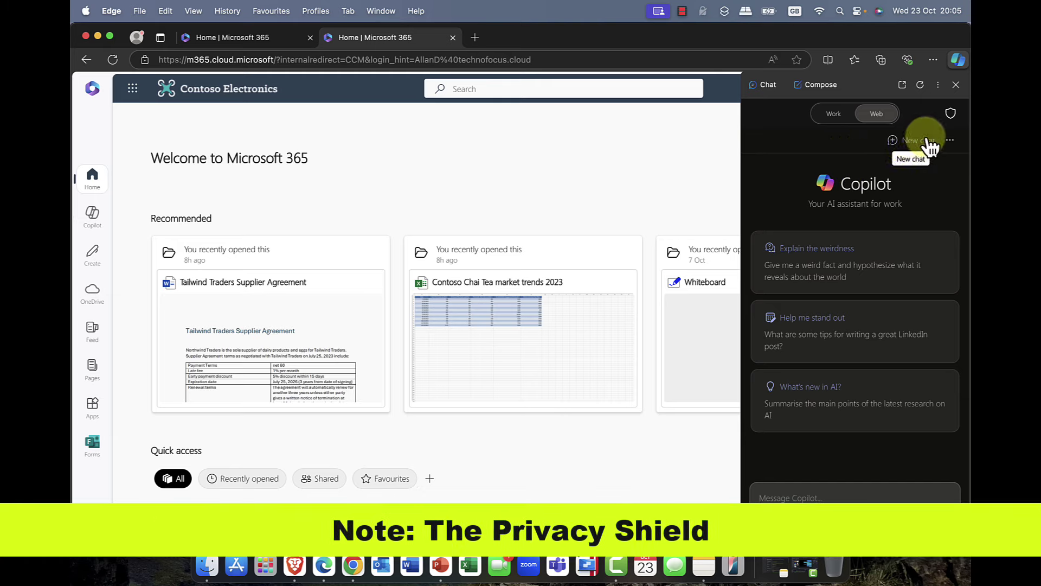
mouse_move(953, 124)
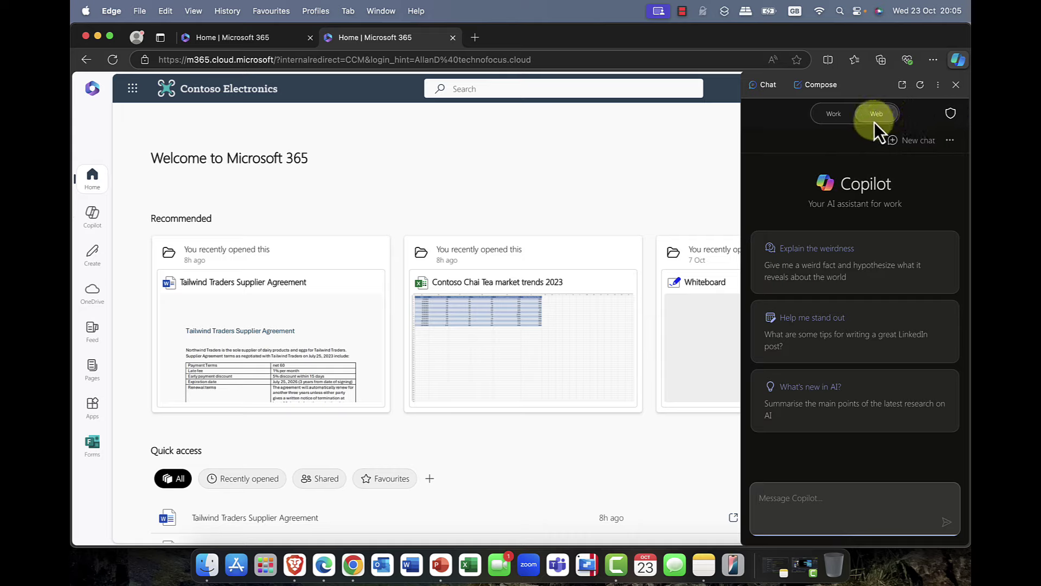
click(835, 114)
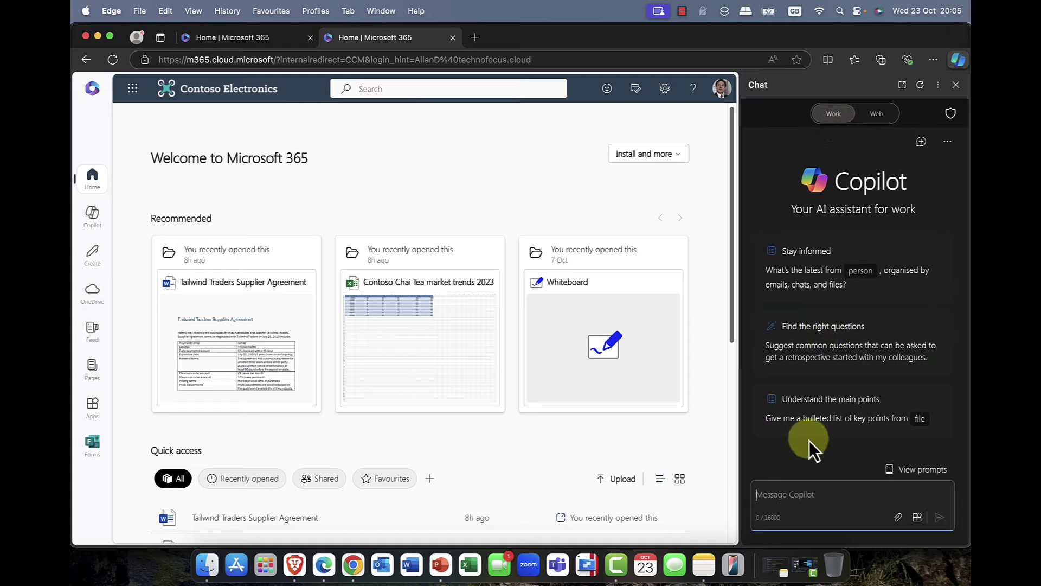
click(878, 114)
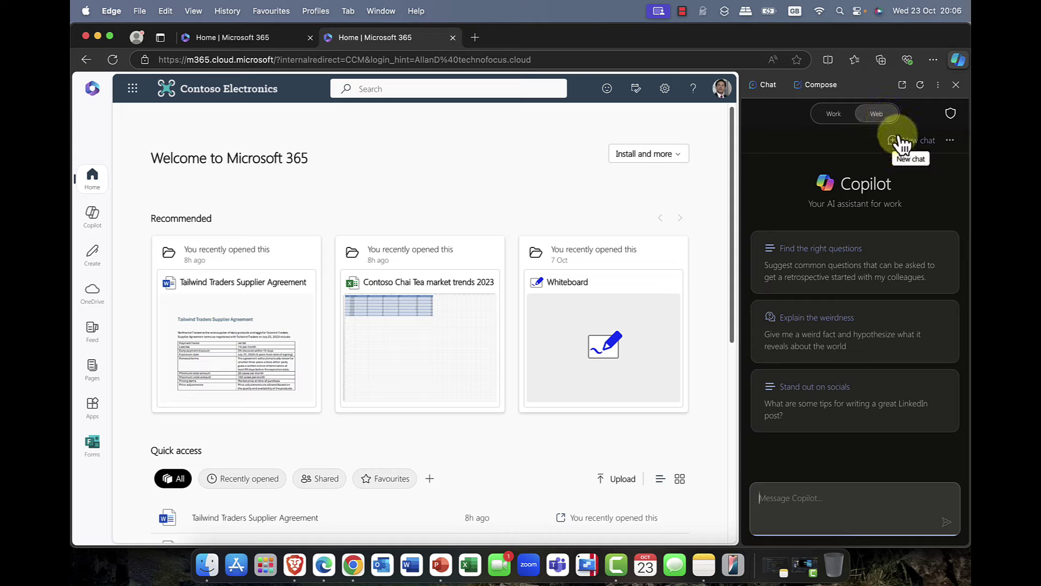
click(956, 85)
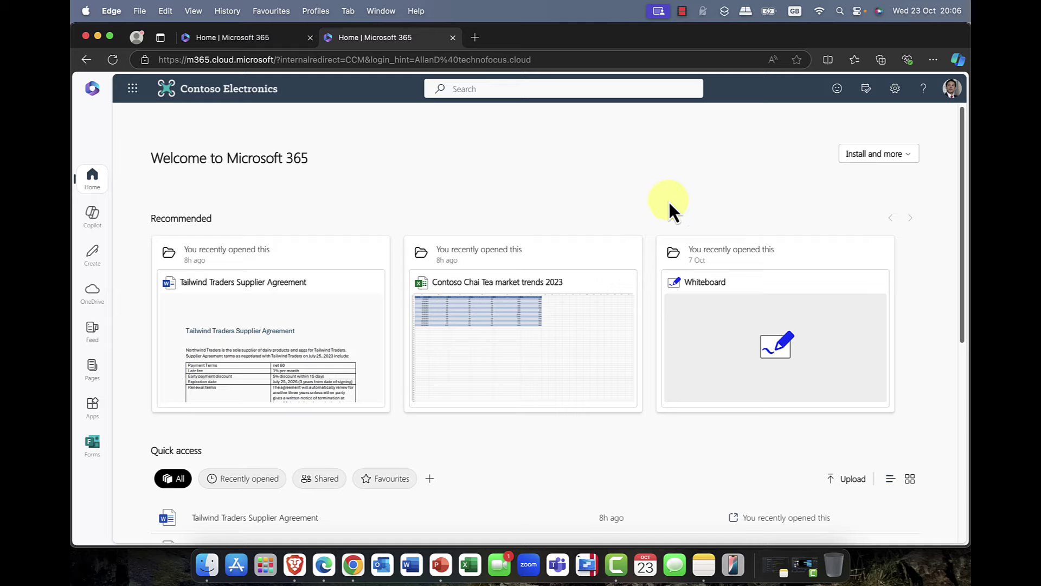
click(93, 213)
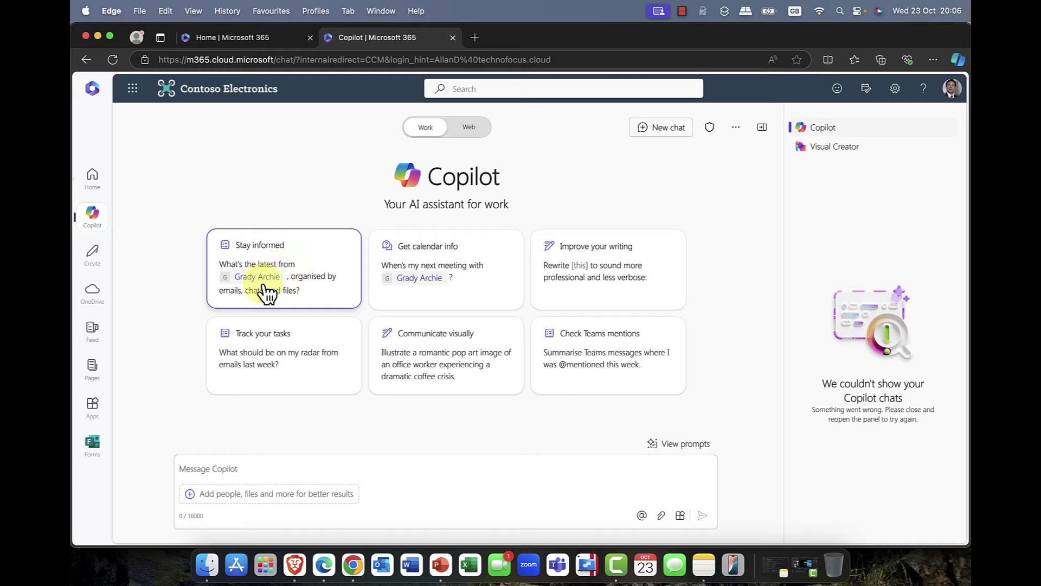
click(302, 282)
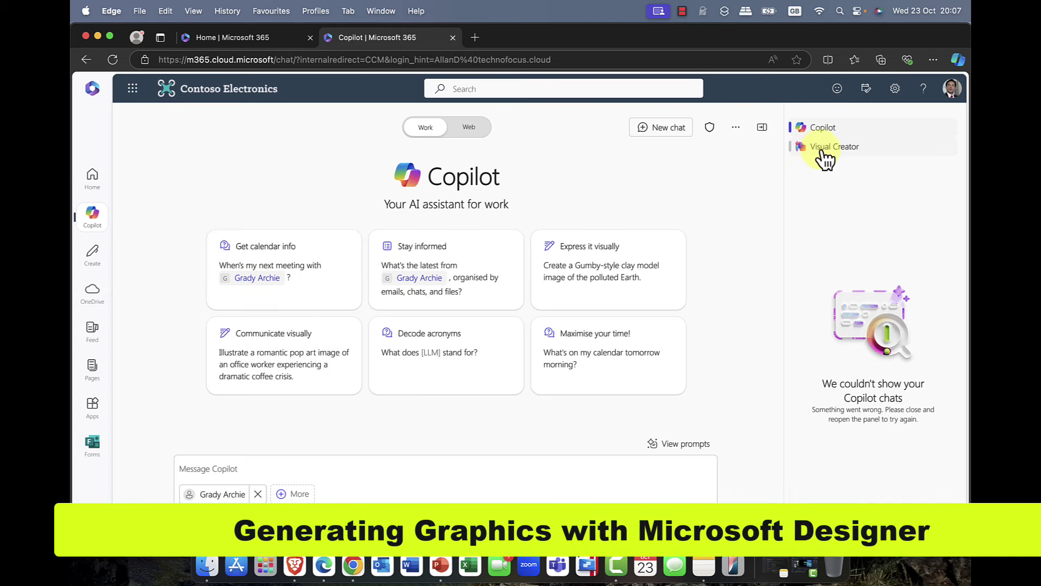
click(827, 150)
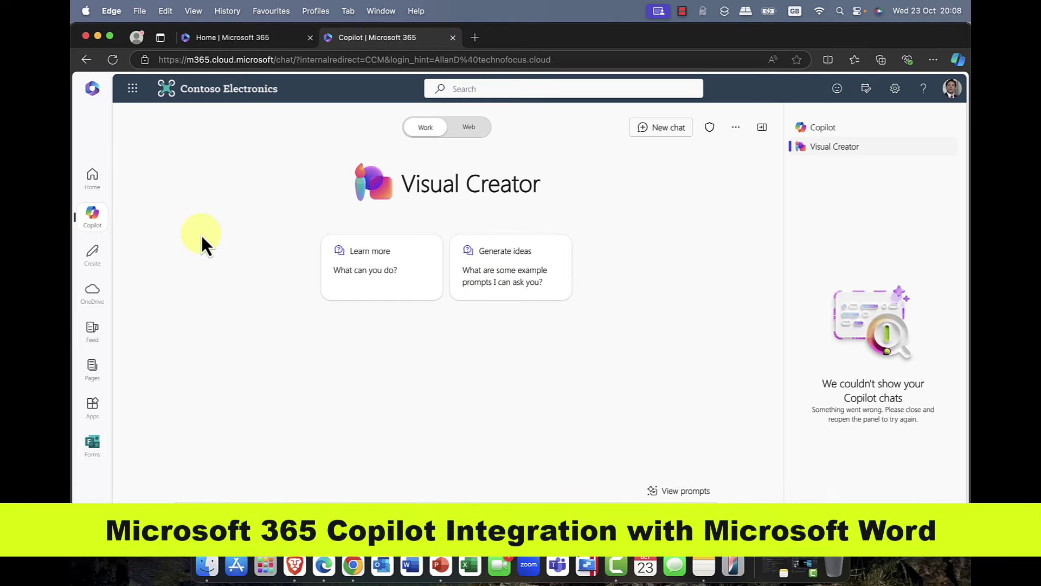
click(88, 179)
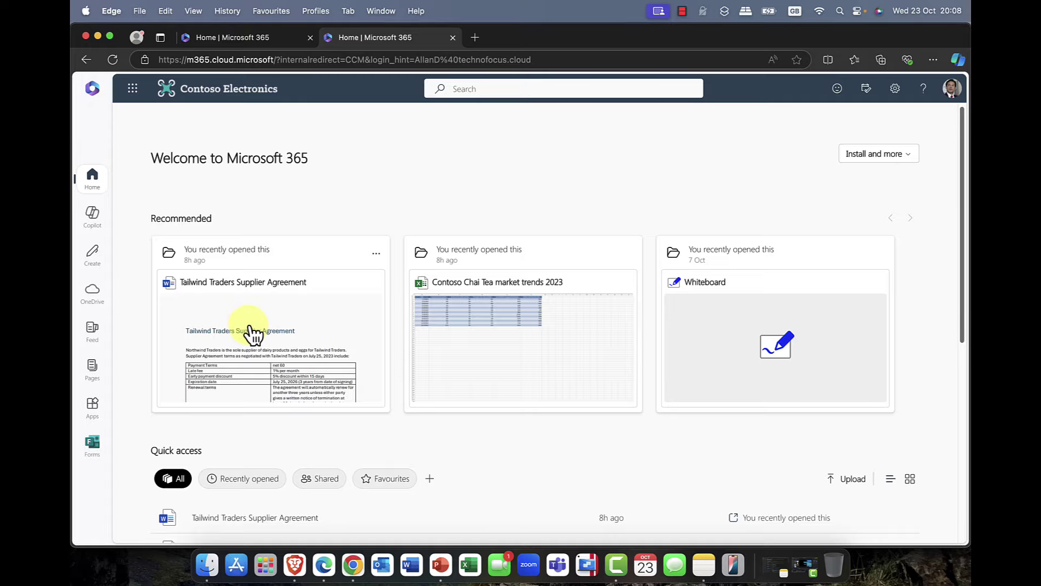
- Ask Copilot about the supplier agreement's call to action and payment terms, then close the pane
scroll(251, 330, down, 3)
scroll(252, 328, down, 2)
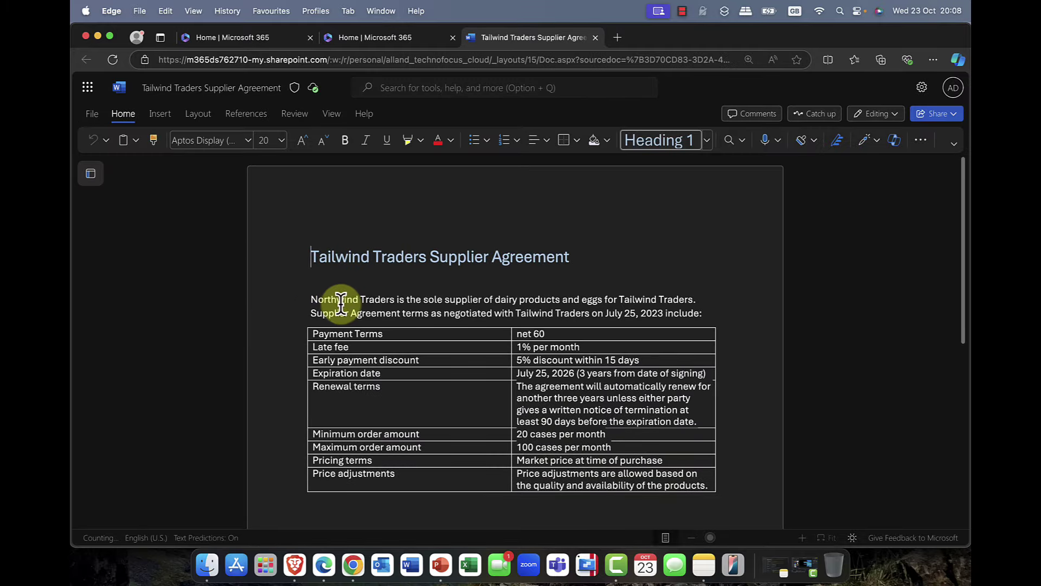
scroll(325, 304, down, 5)
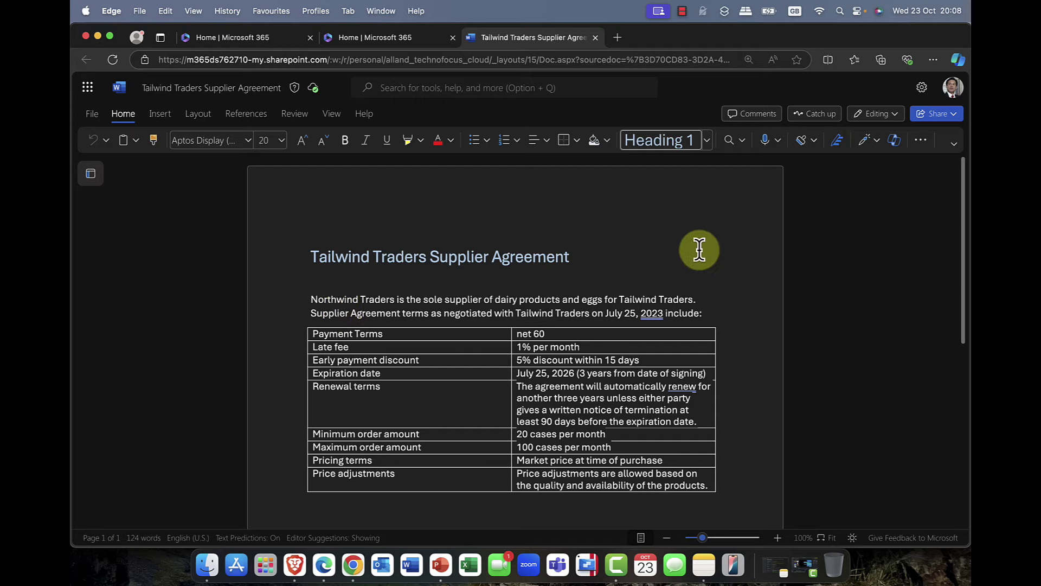
click(895, 142)
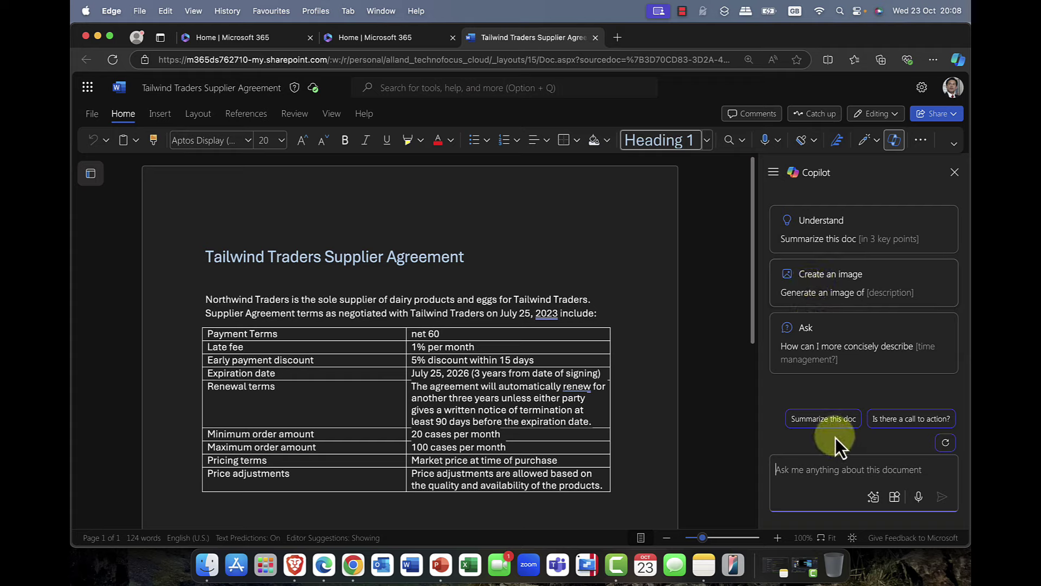
click(905, 420)
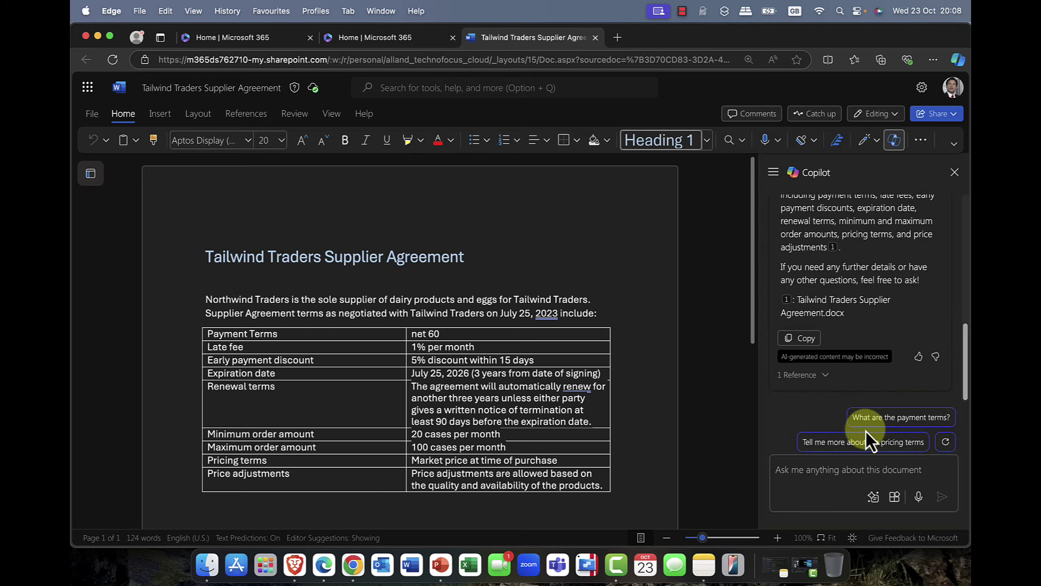
click(864, 424)
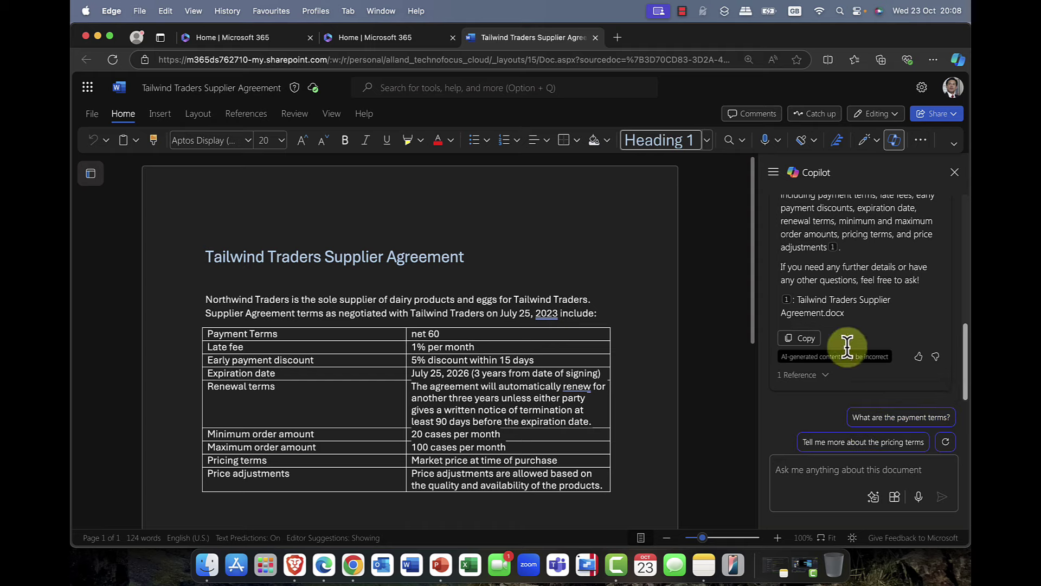
click(895, 142)
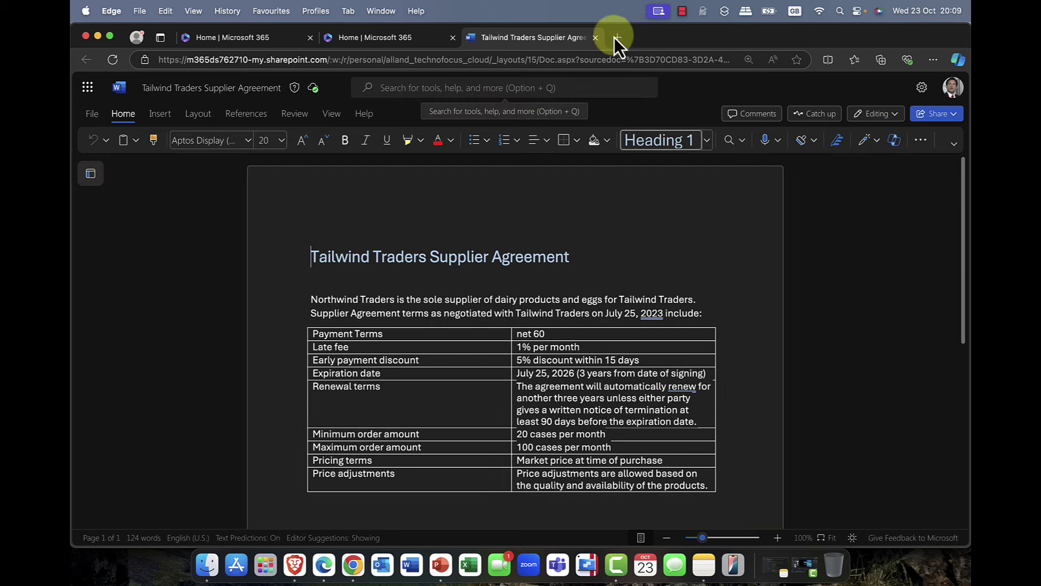
- Close the supplier agreement and launch Teams from the Microsoft 365 app list
click(595, 37)
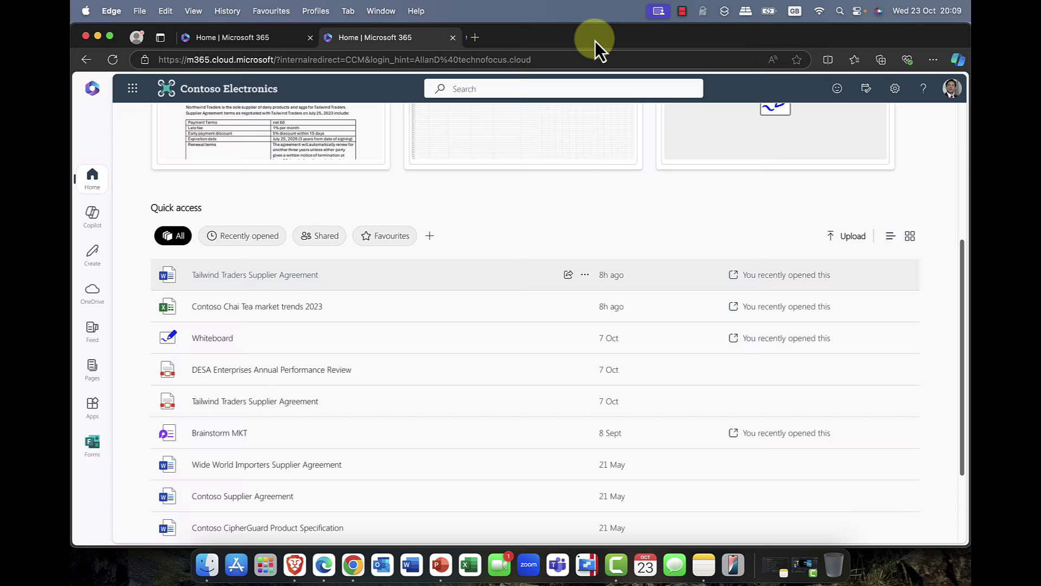
click(133, 89)
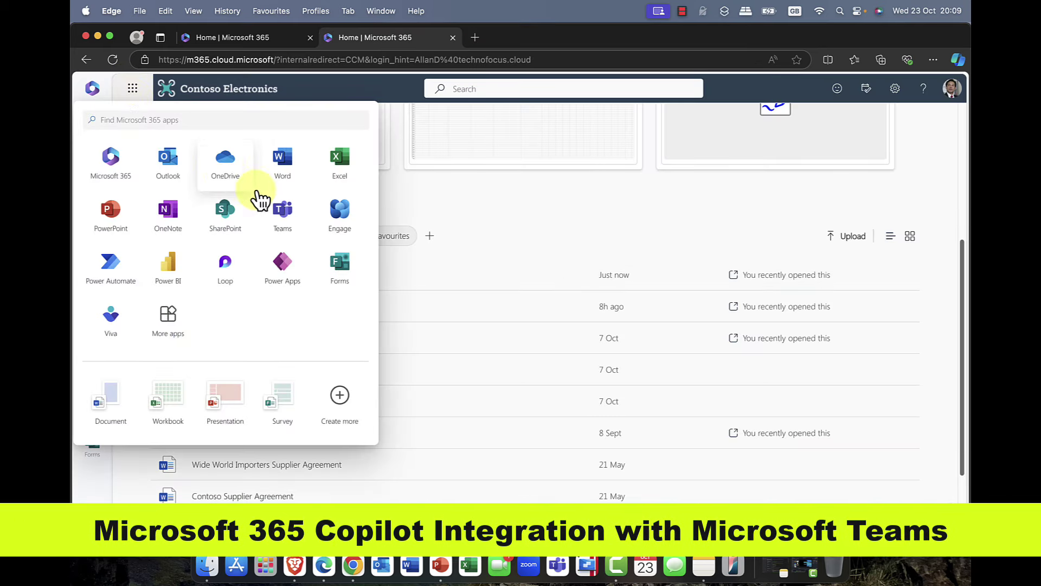
click(284, 217)
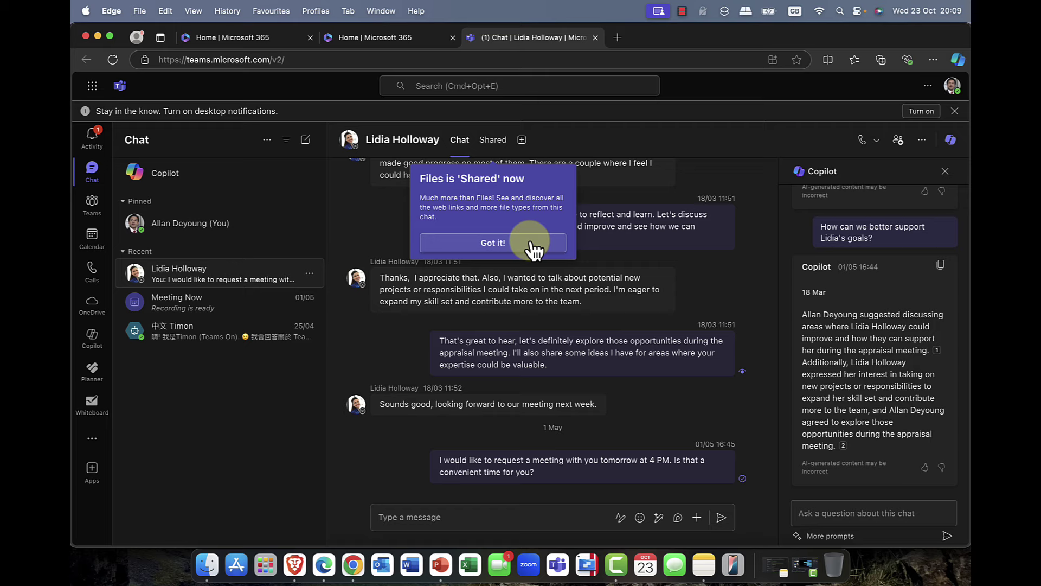
- Dismiss the shared files notice and review the appraisal chat beside Copilot's 18 Mar summary
click(527, 241)
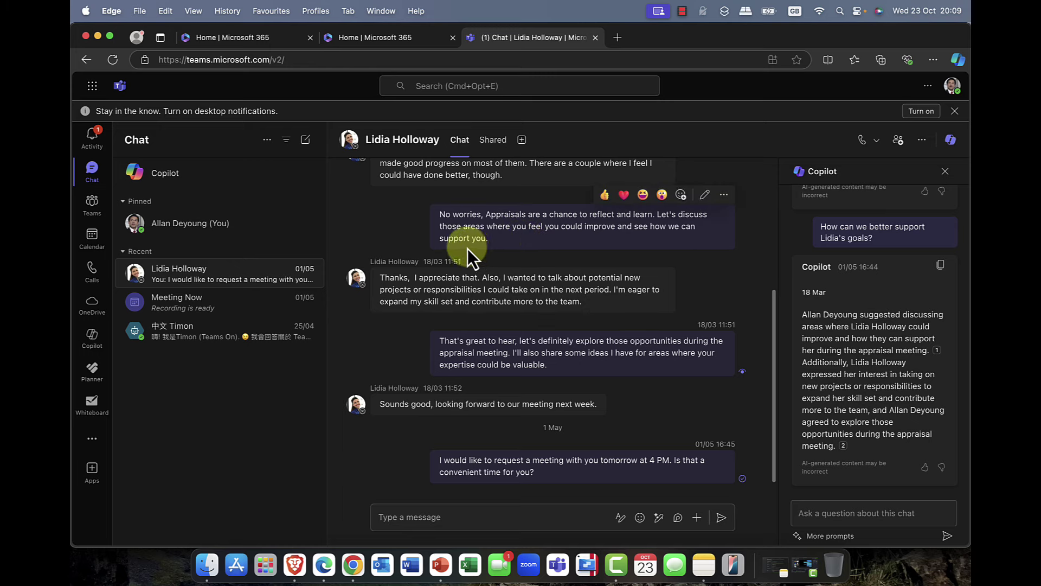
scroll(462, 249, up, 5)
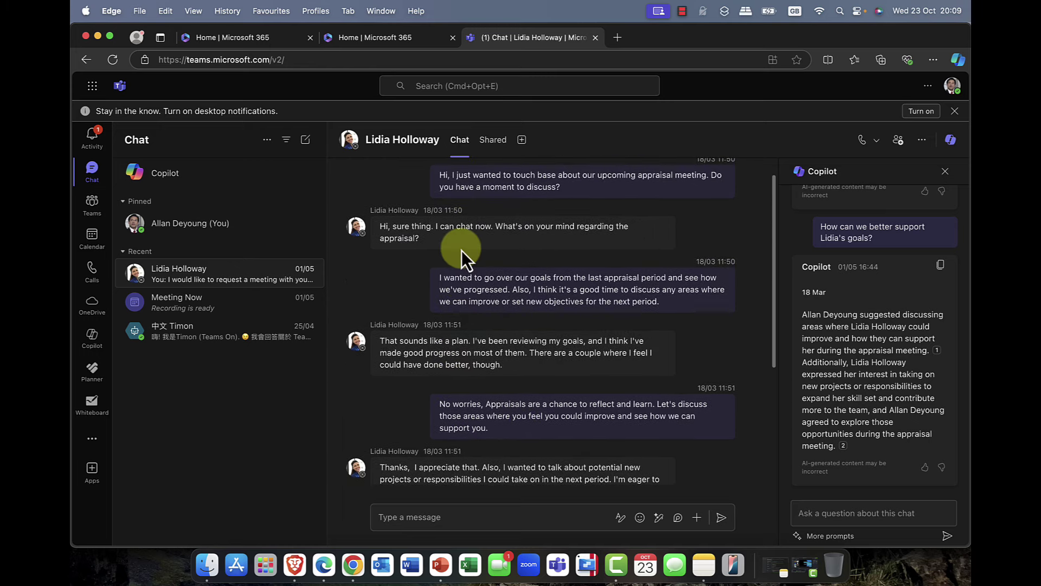
scroll(462, 250, down, 4)
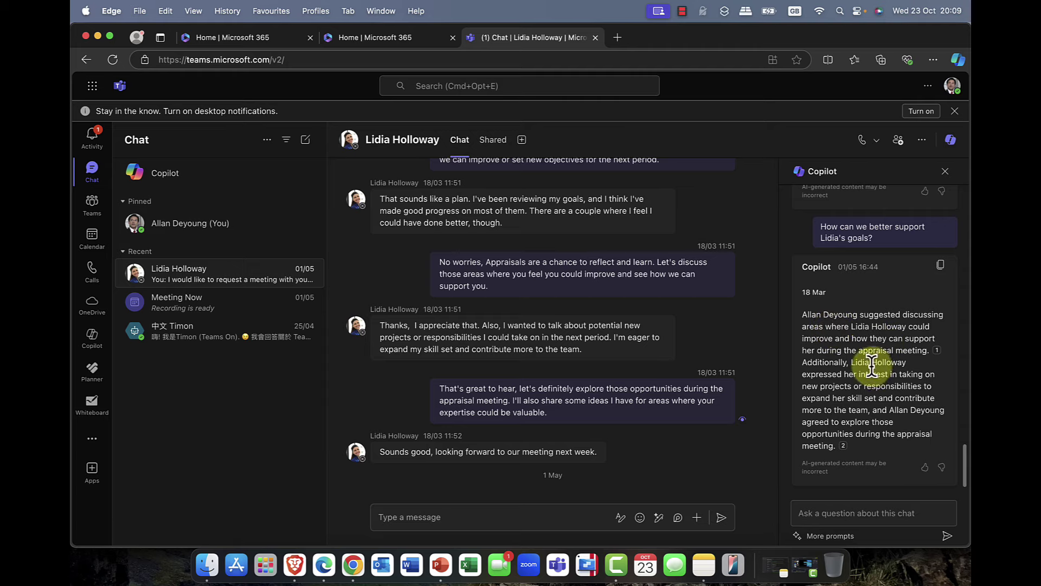
scroll(870, 367, up, 10)
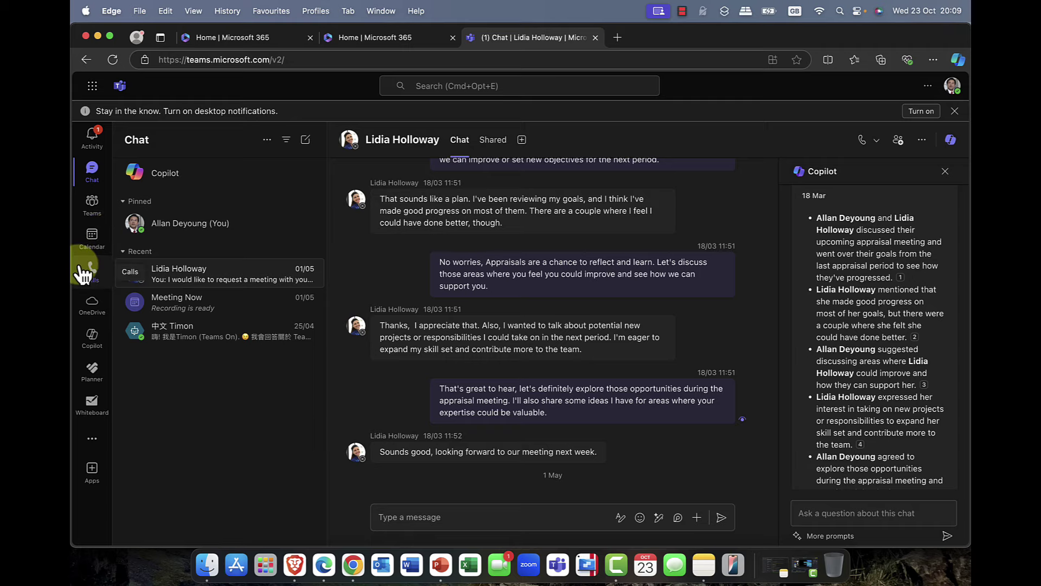
- Reopen Copilot's earlier conversation about a colleague's updates in Teams, then close the Teams tab
click(92, 335)
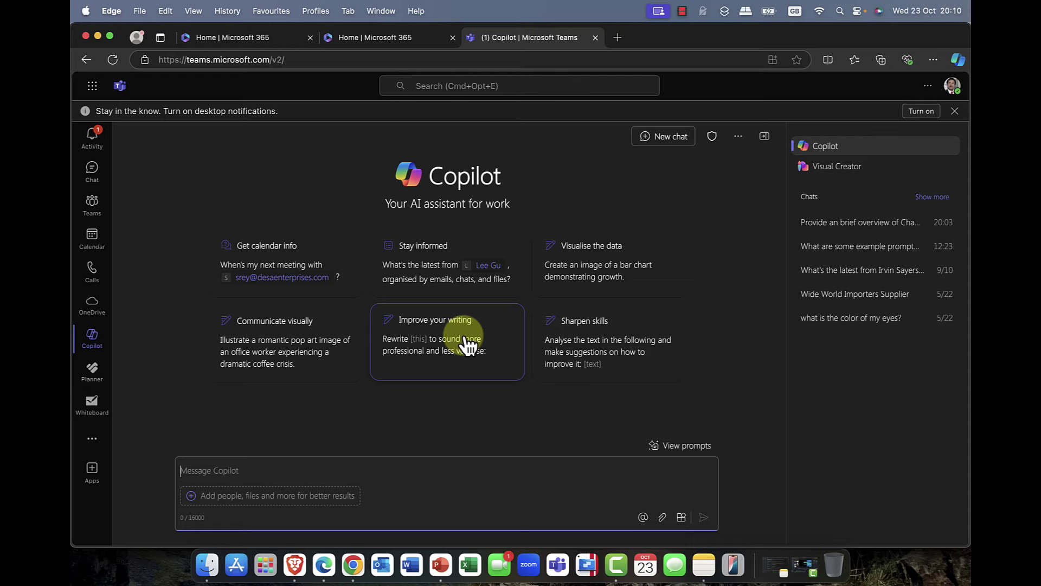
click(847, 269)
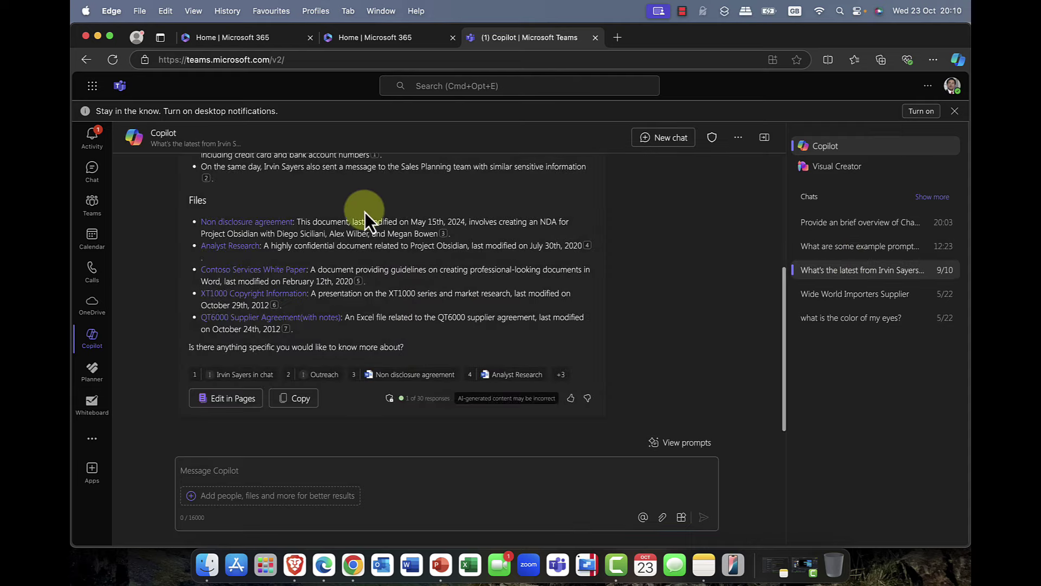
mouse_move(326, 269)
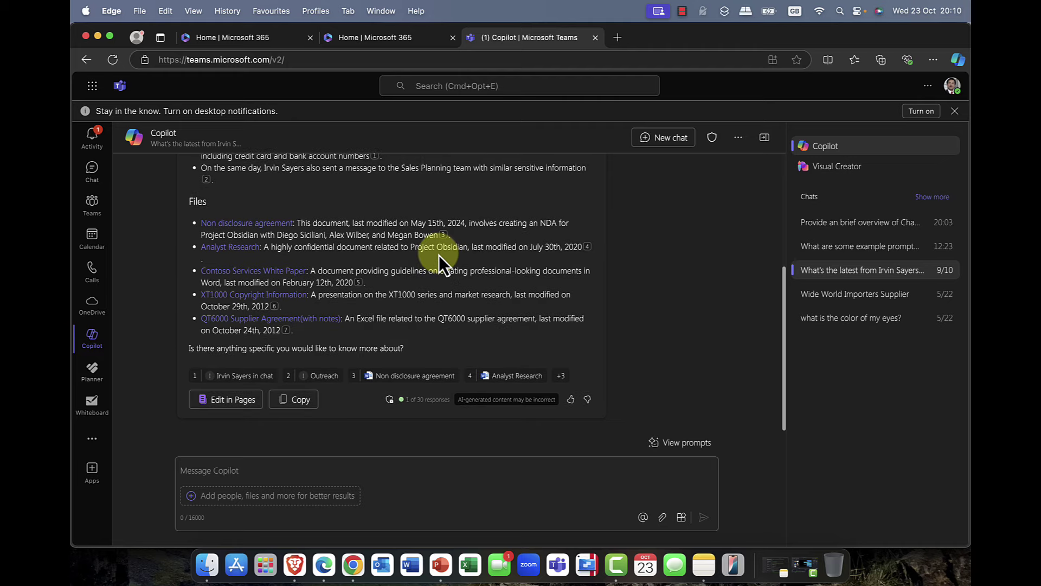
key(super+w)
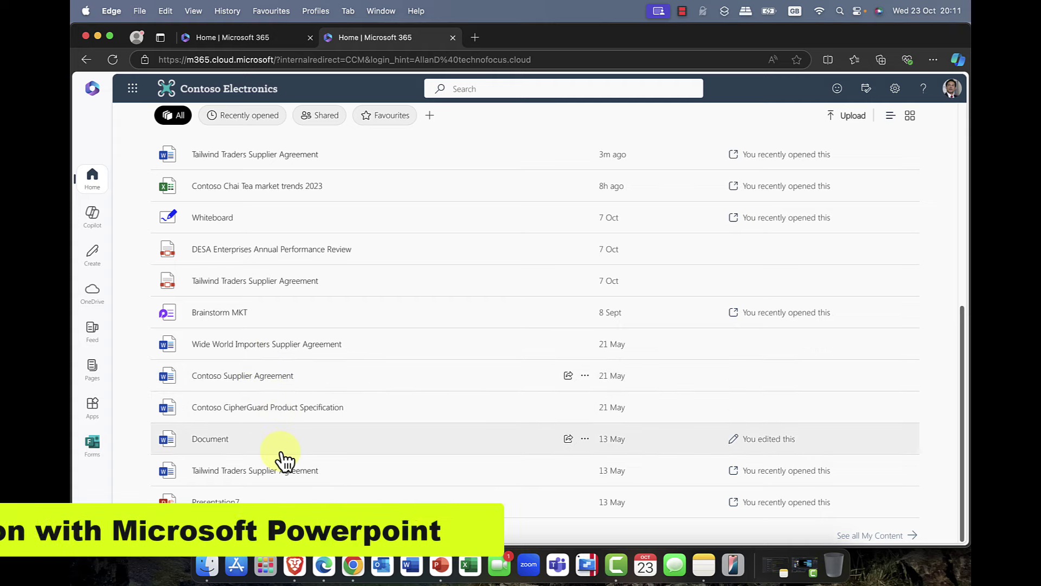
- Open the CipherGuard spec and ask Copilot 'Generate a powerpoint slid deck from this'
click(282, 413)
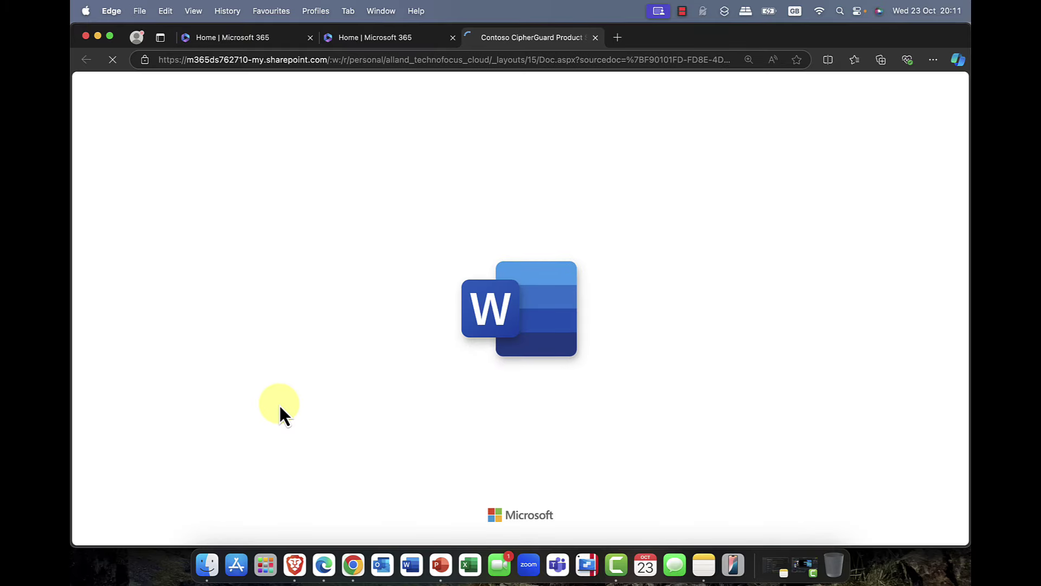
scroll(313, 406, down, 5)
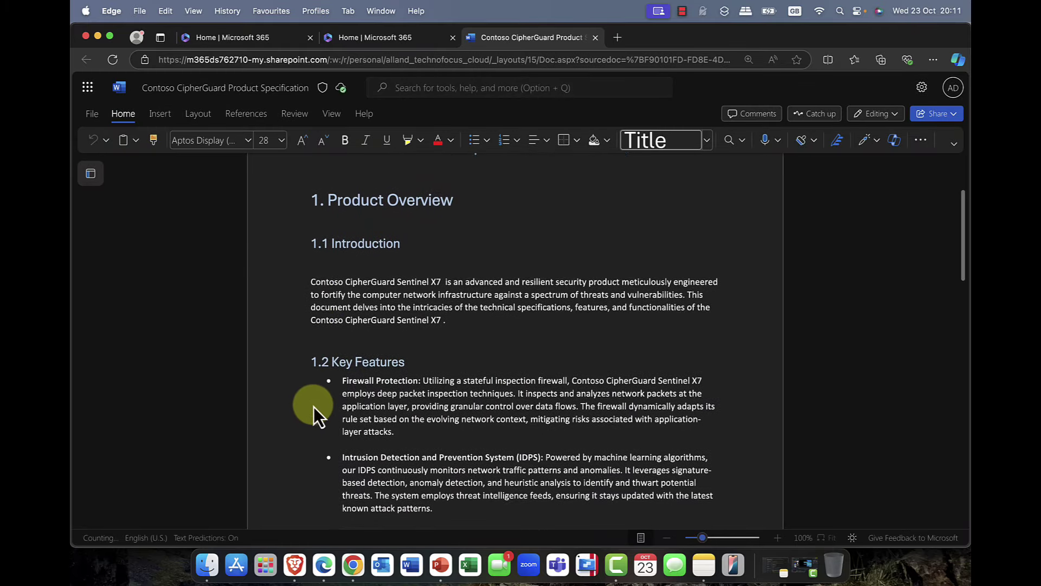
scroll(314, 406, down, 5)
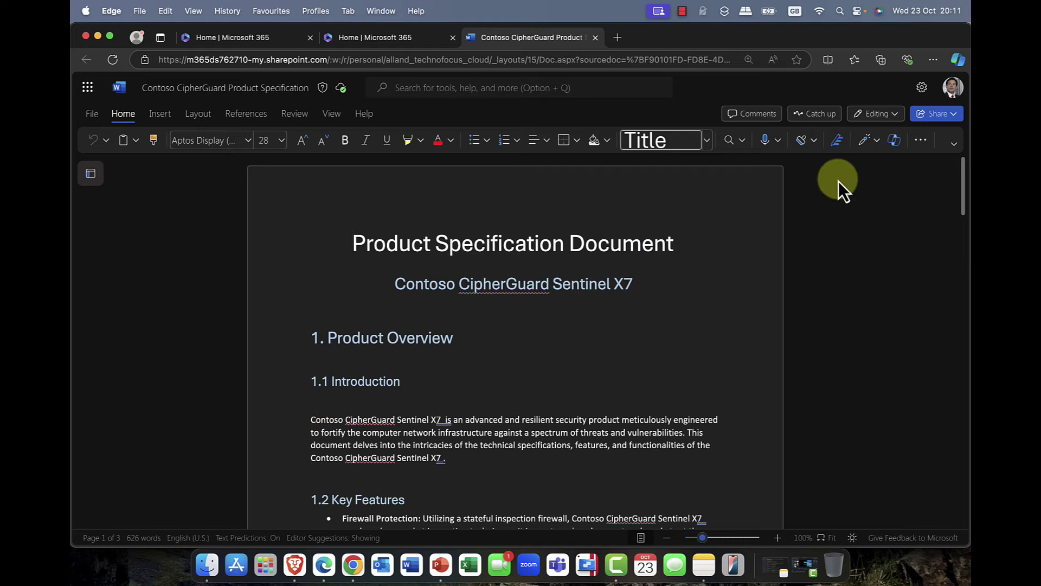
click(894, 141)
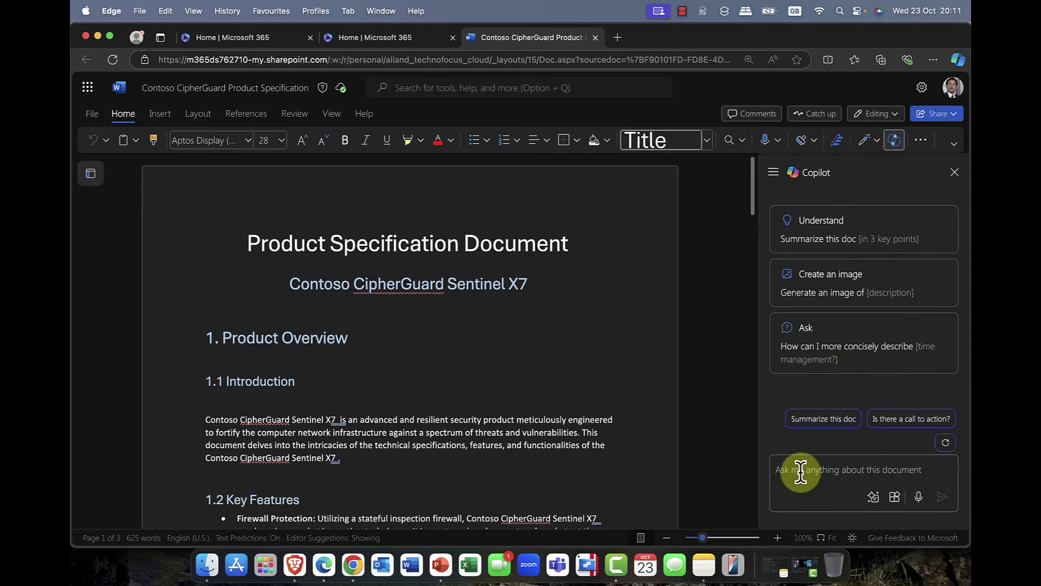
click(801, 471)
text(Gene)
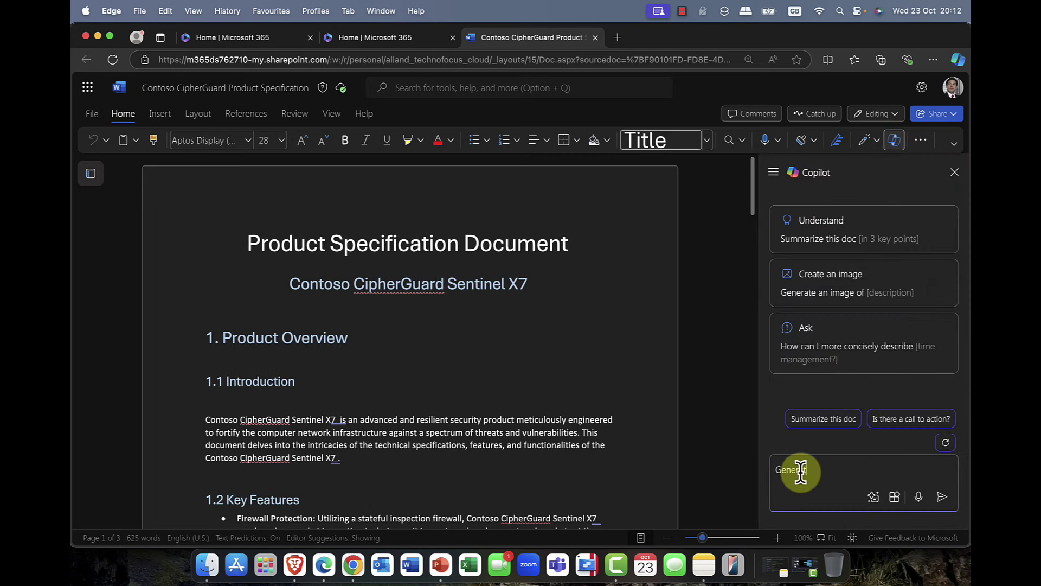
text(rate a powerpoint slid deck from this)
key(Return)
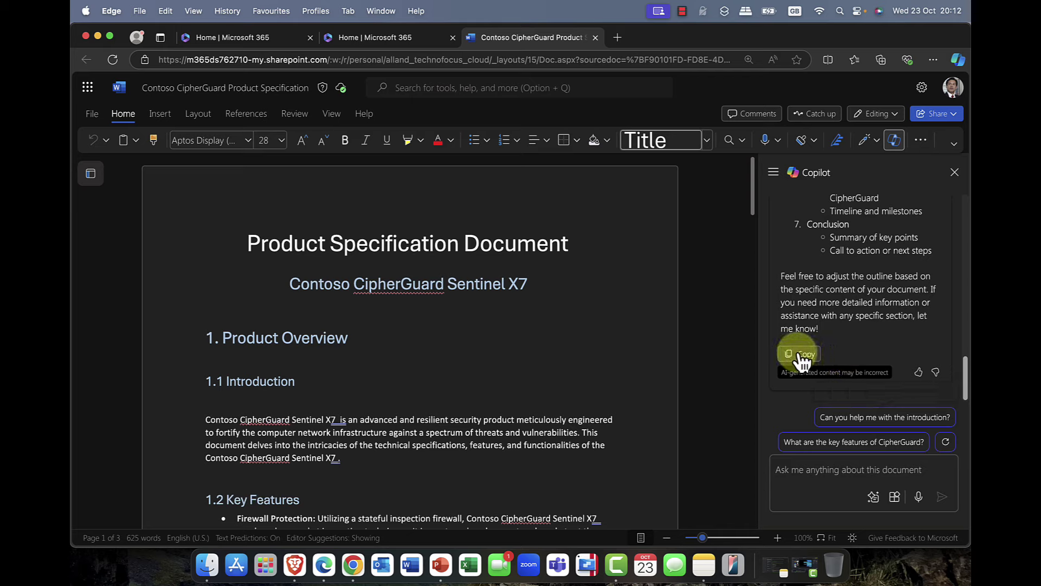
- Copy Copilot's suggested outline and start exporting the document to PowerPoint
click(801, 355)
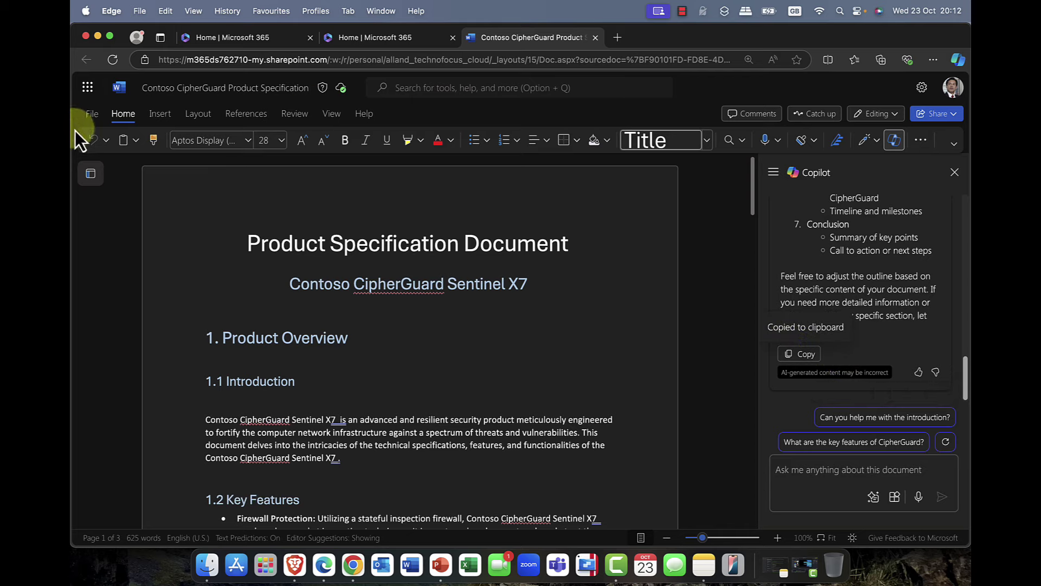
click(91, 113)
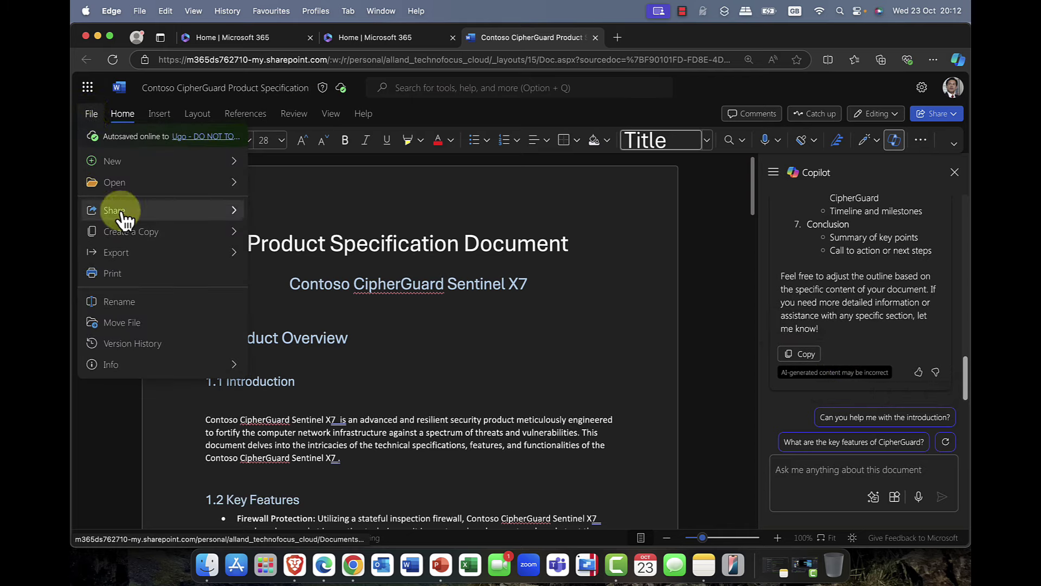
mouse_move(142, 262)
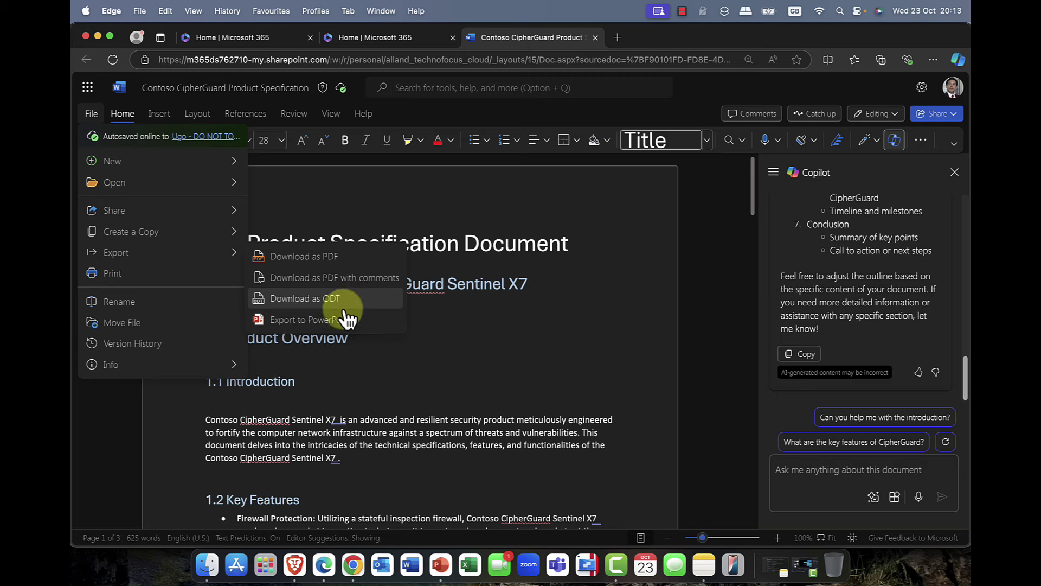
click(320, 323)
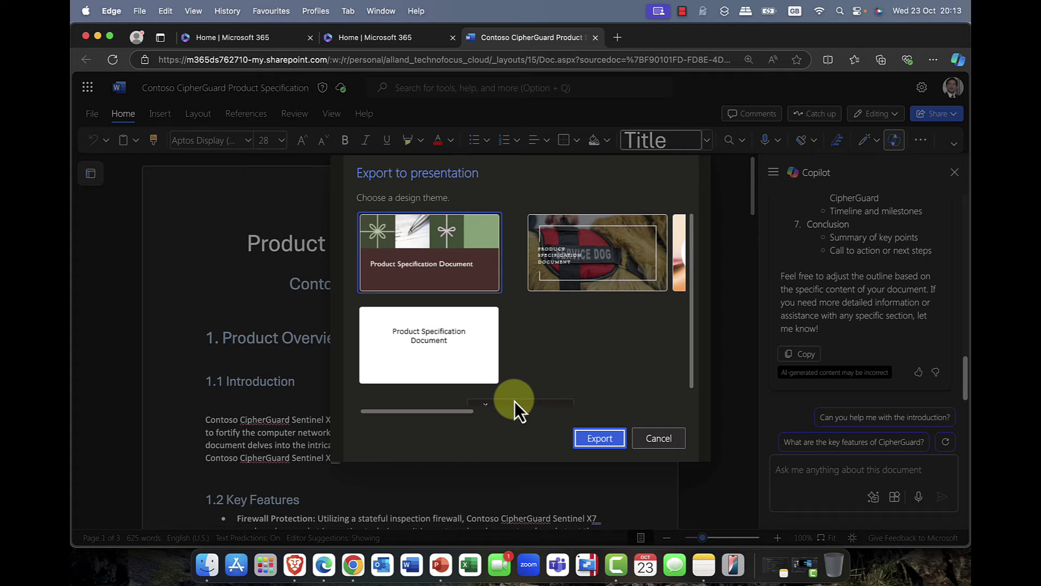
- Export the deck with the purple design theme and open the new presentation
scroll(522, 271, down, 1)
scroll(522, 272, up, 1)
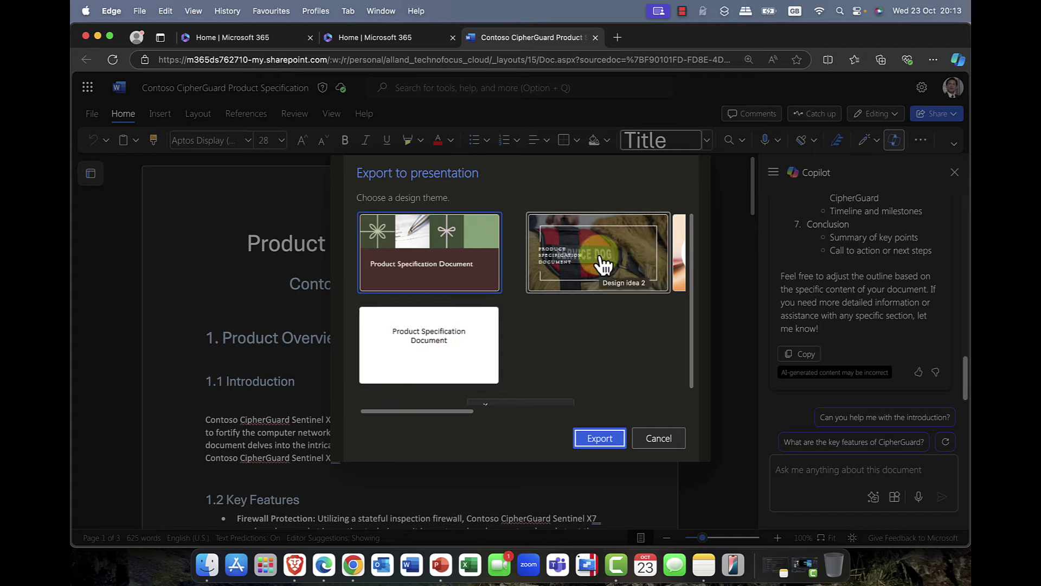
scroll(603, 263, right, 10)
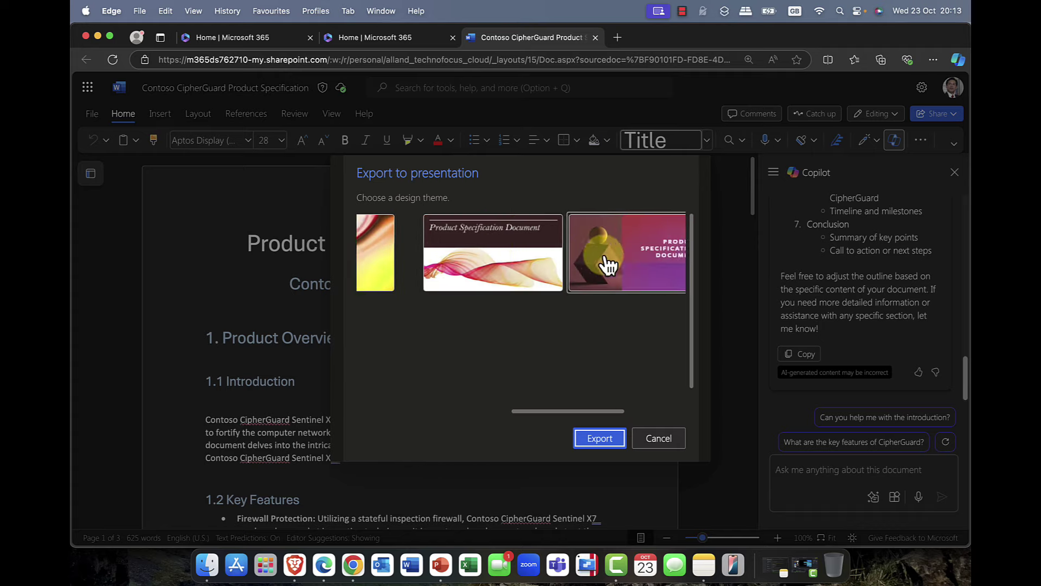
scroll(603, 257, left, 8)
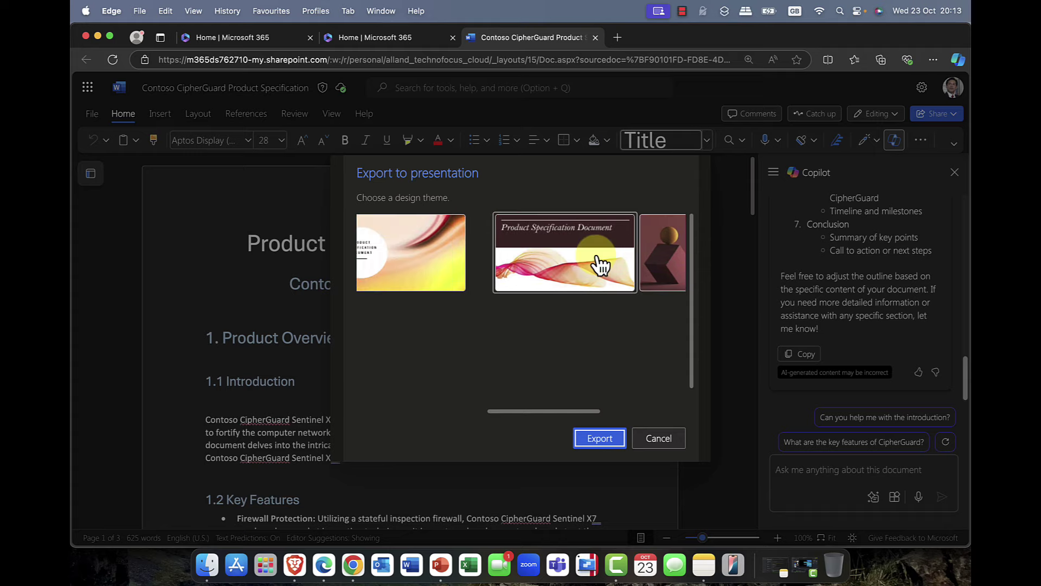
scroll(553, 267, right, 5)
click(611, 255)
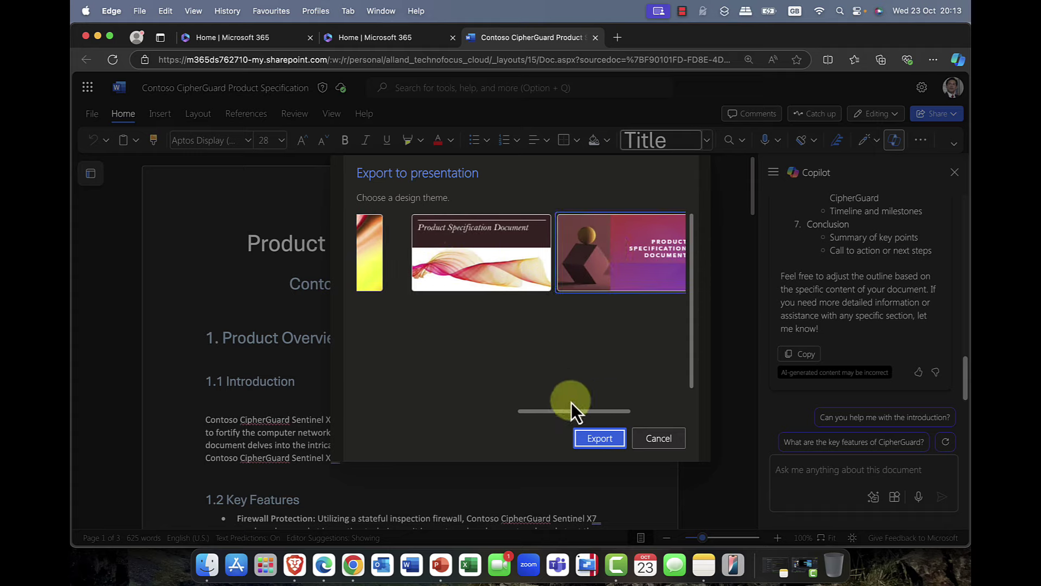
click(594, 440)
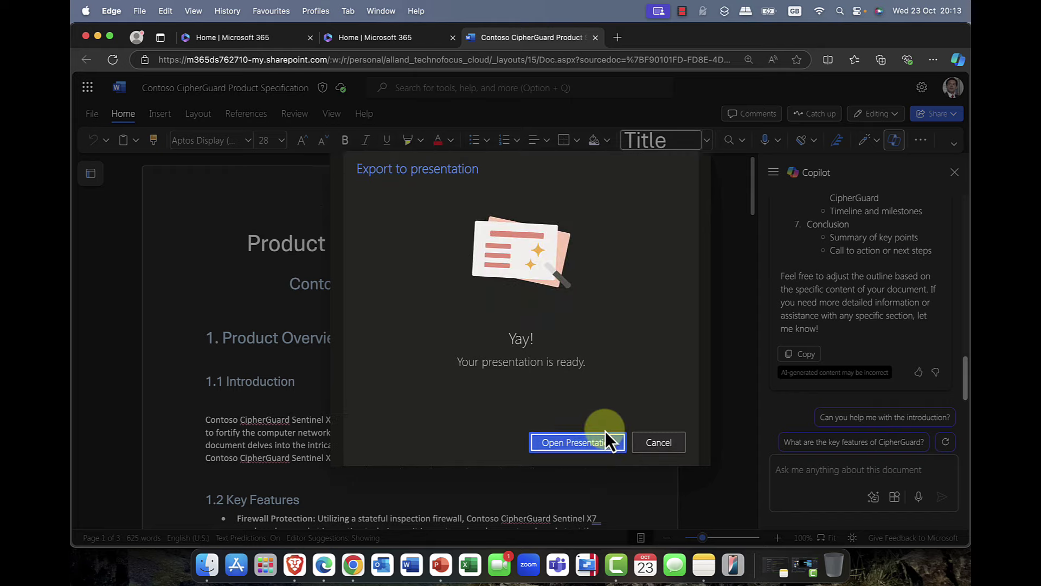
click(604, 449)
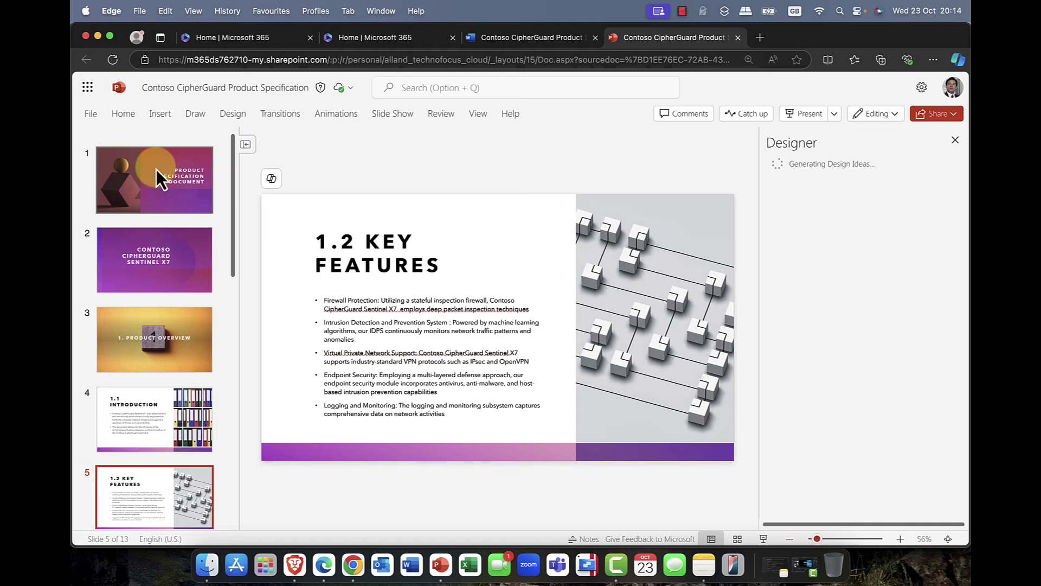
- Step through the exported CipherGuard deck from slide 1 onward
click(157, 169)
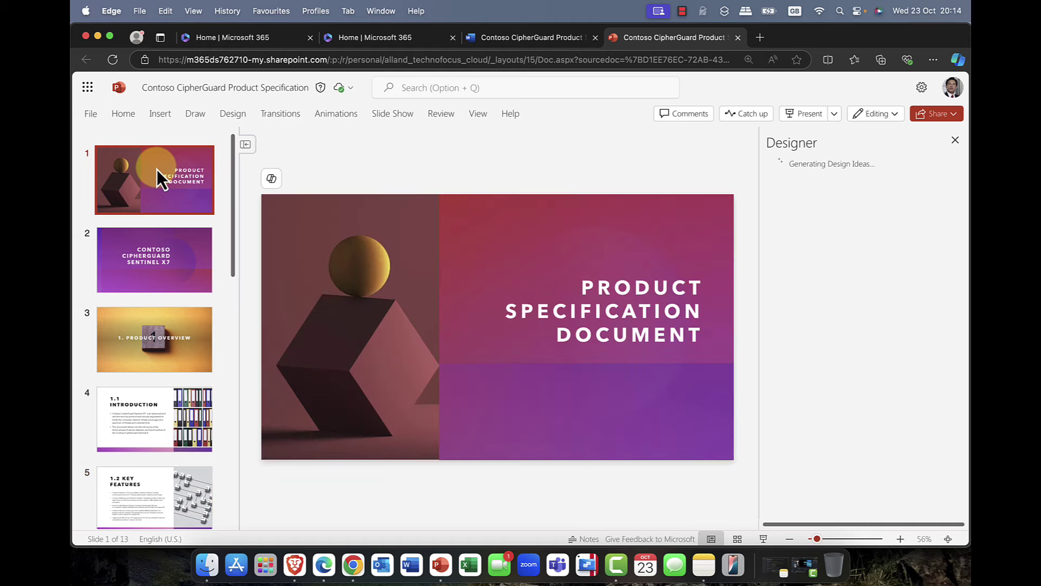
key(Down)
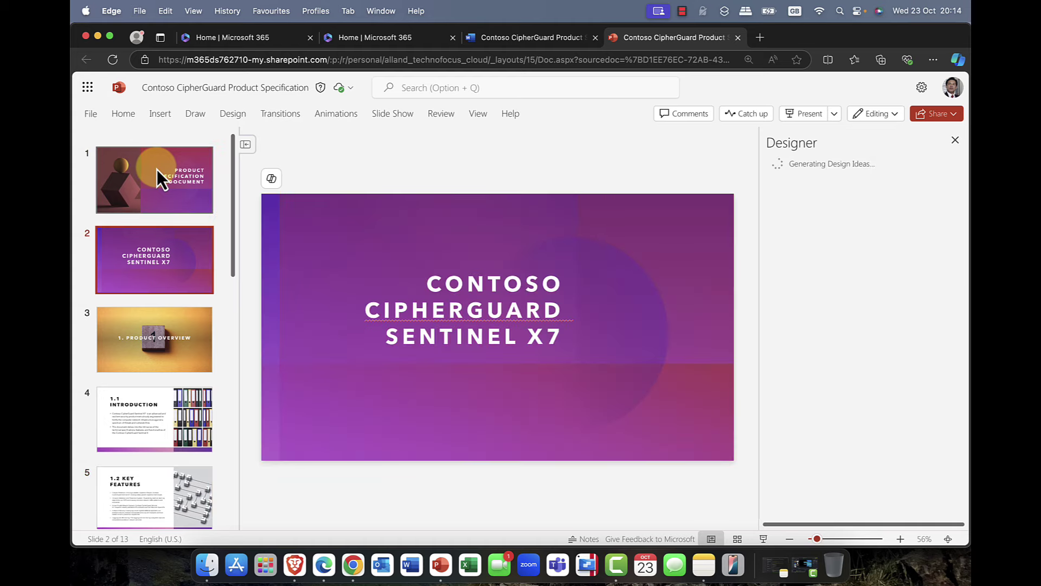
key(Down)
key(Down)
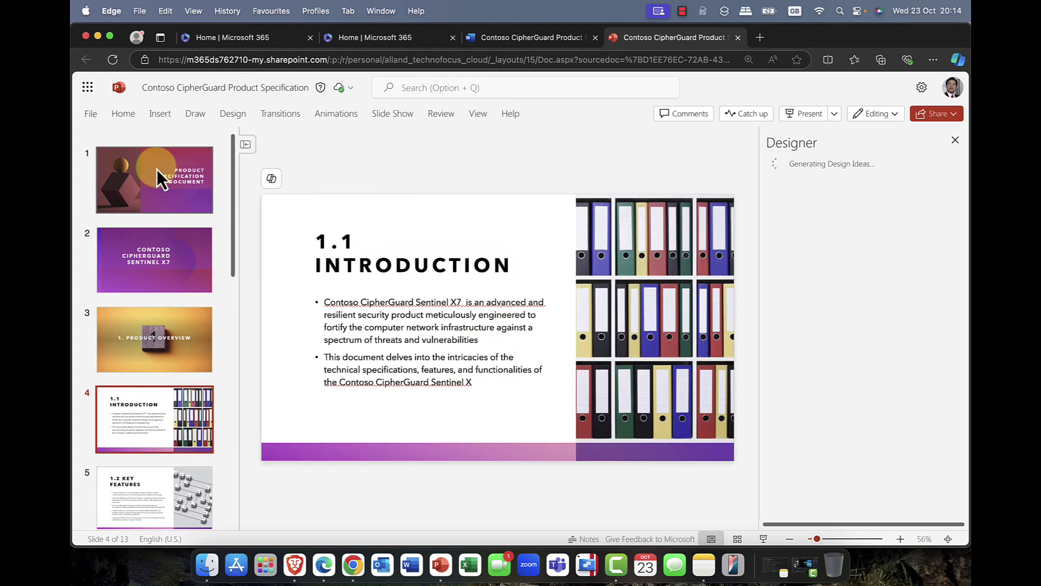
key(Down)
key(Down)
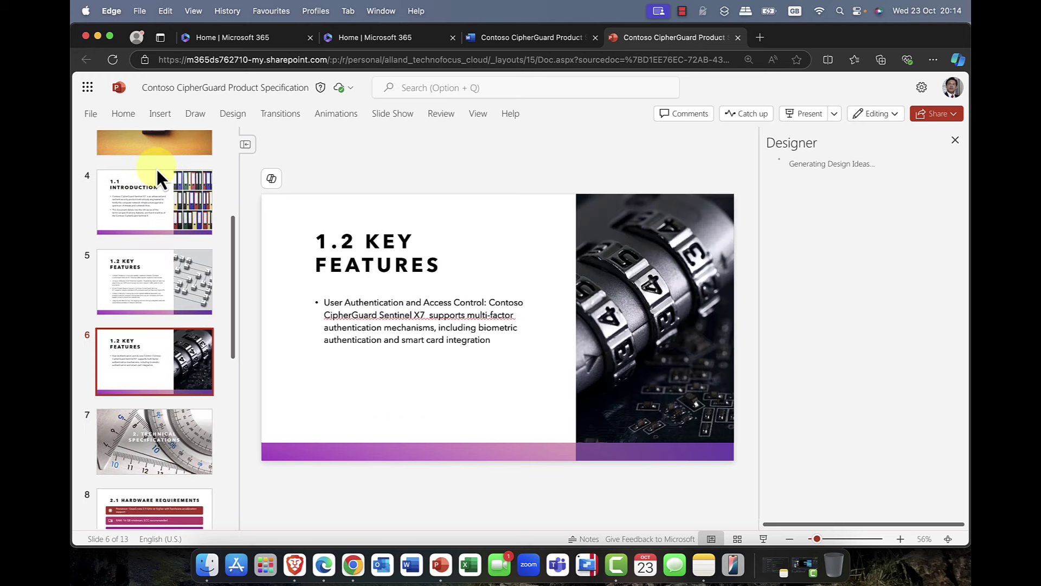
key(Down)
key(Down)
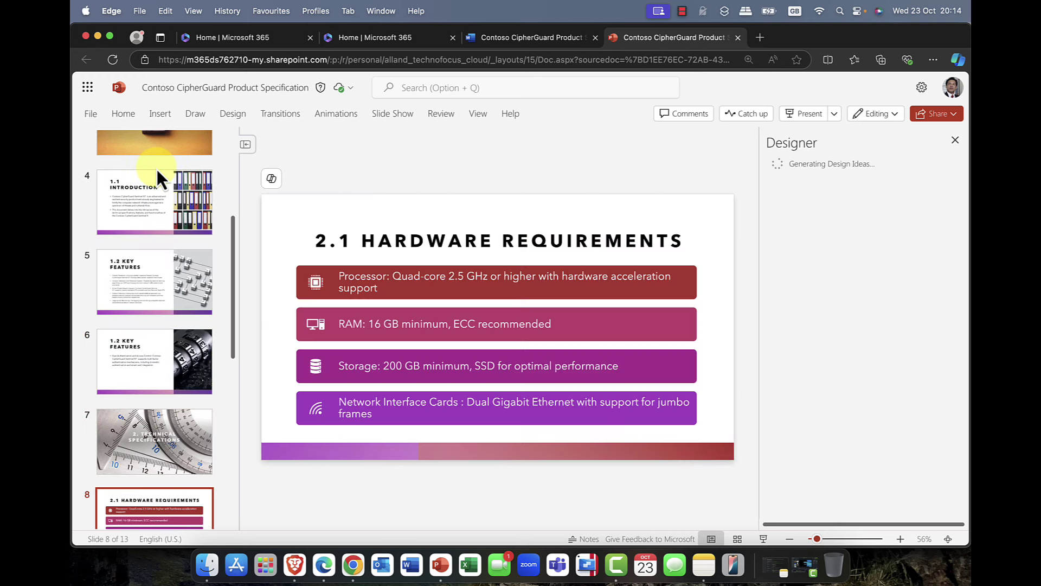
key(Down)
key(Down)
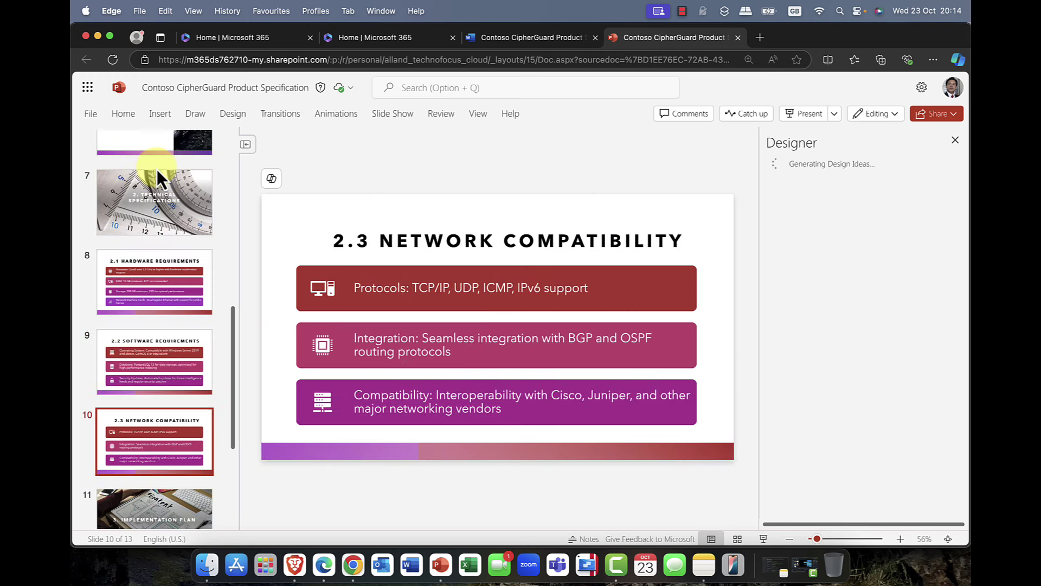
scroll(157, 169, up, 5)
scroll(119, 171, up, 1)
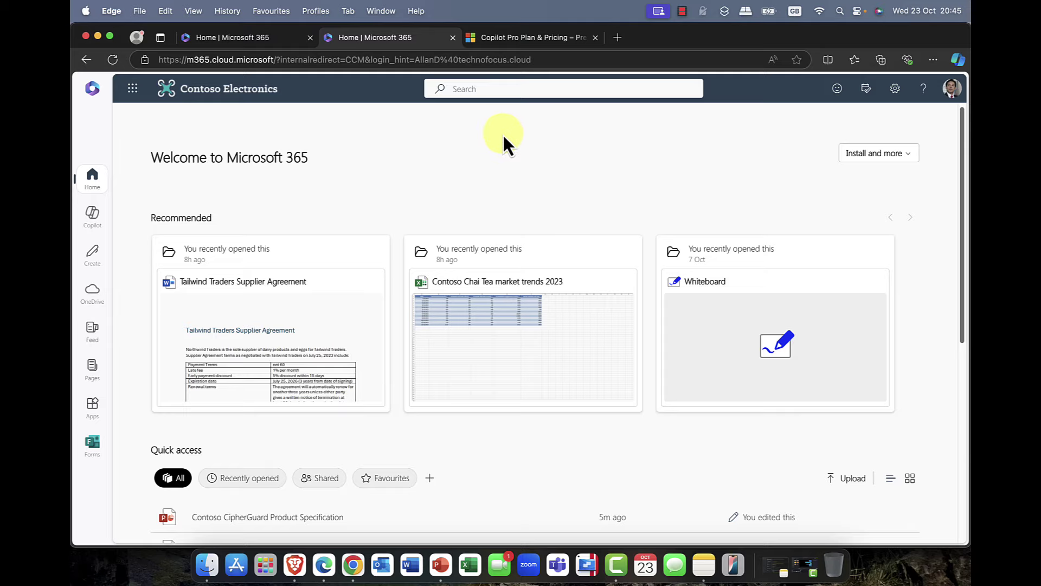
- Review the $20.00 per month Copilot Pro pricing page and its plan comparison section
click(527, 39)
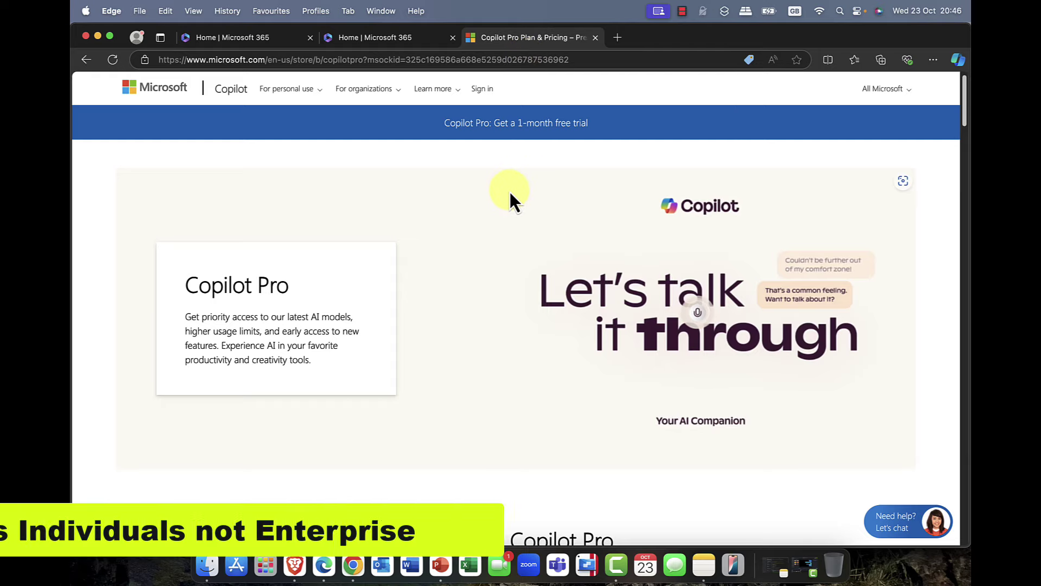
scroll(504, 193, down, 1)
scroll(505, 197, down, 8)
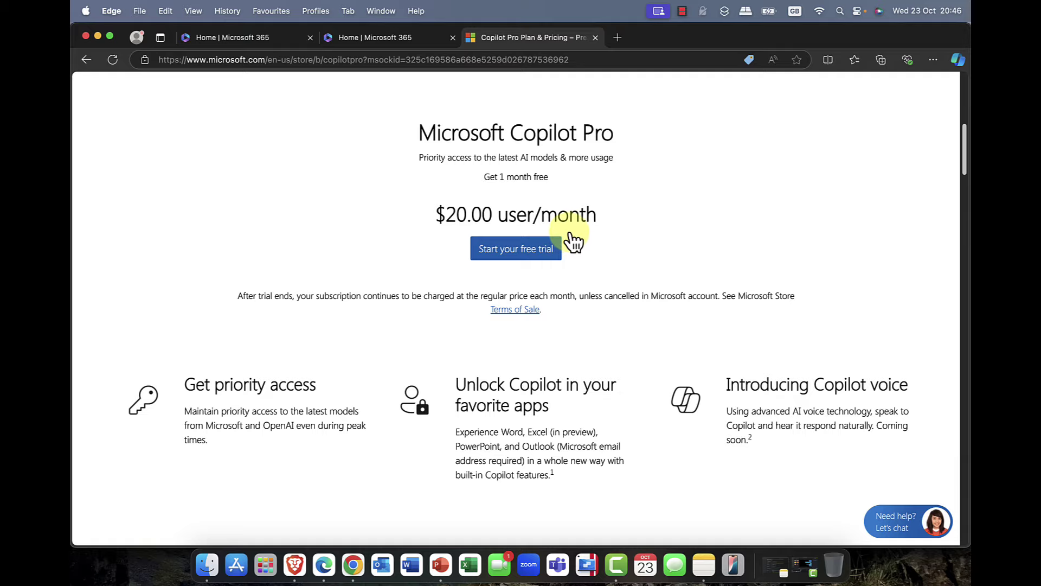
scroll(571, 235, down, 3)
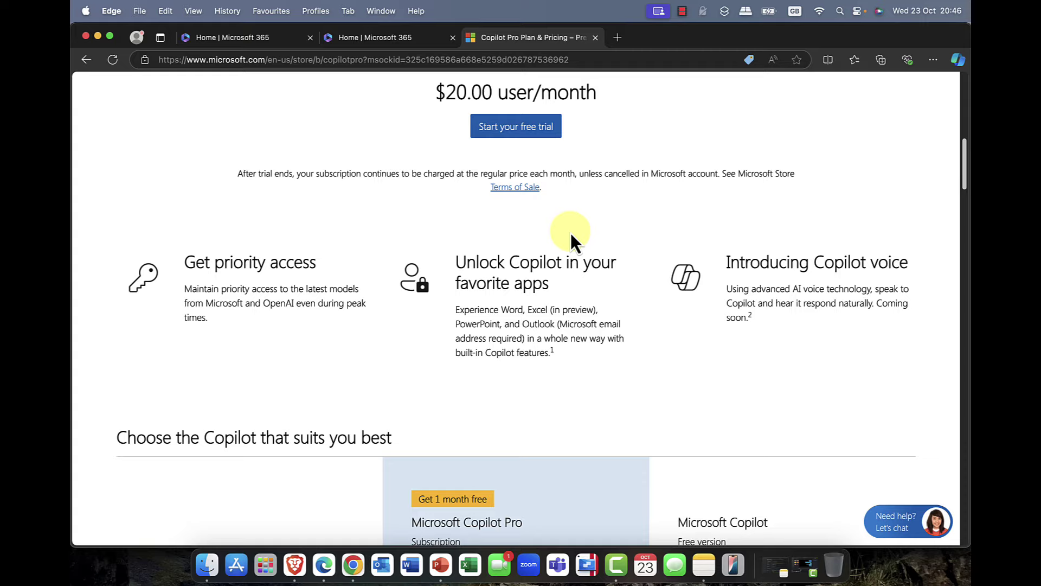
scroll(573, 241, down, 1)
scroll(572, 233, down, 3)
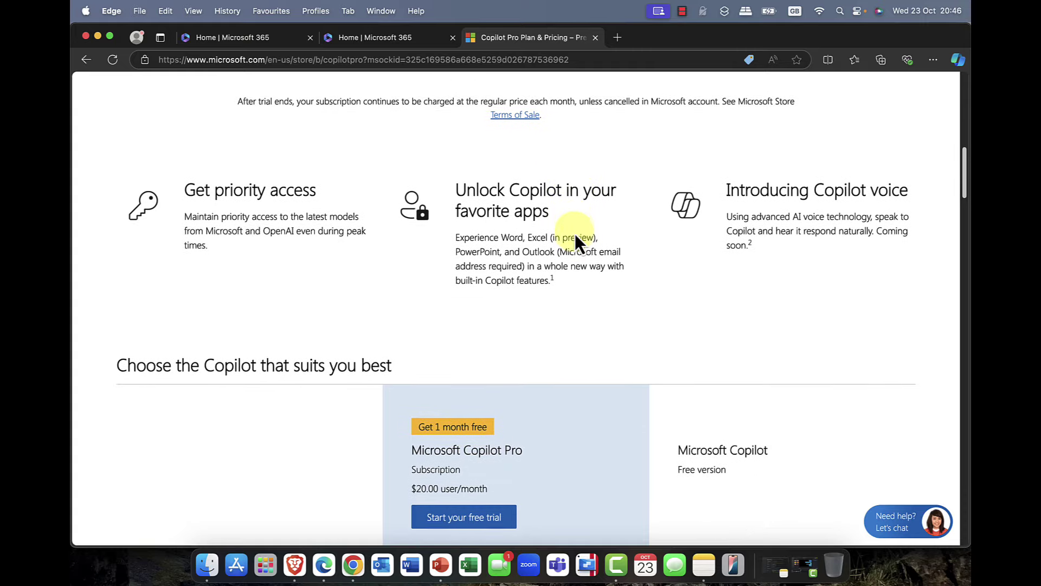
scroll(575, 233, up, 2)
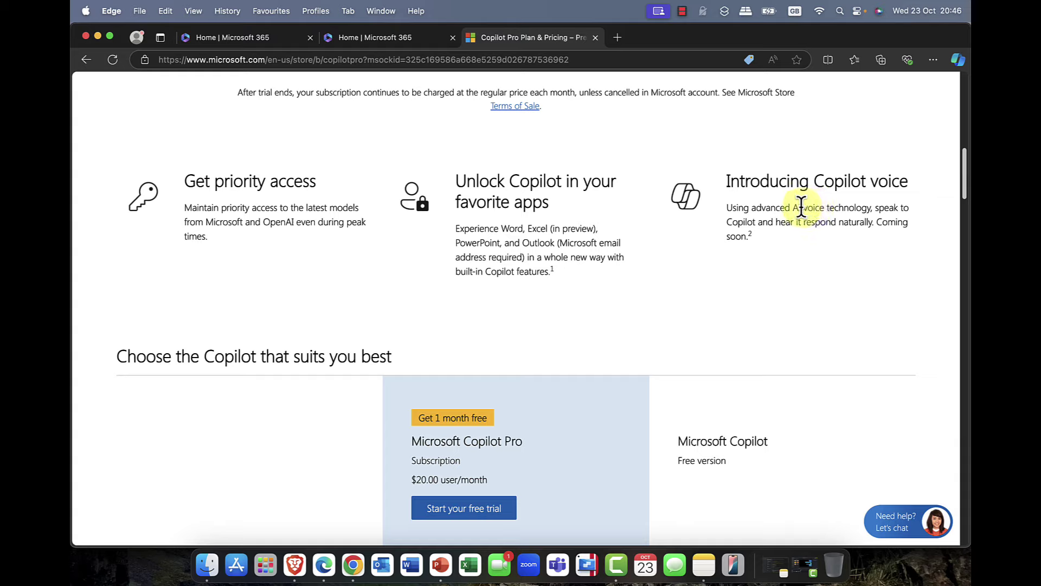
scroll(801, 207, down, 1)
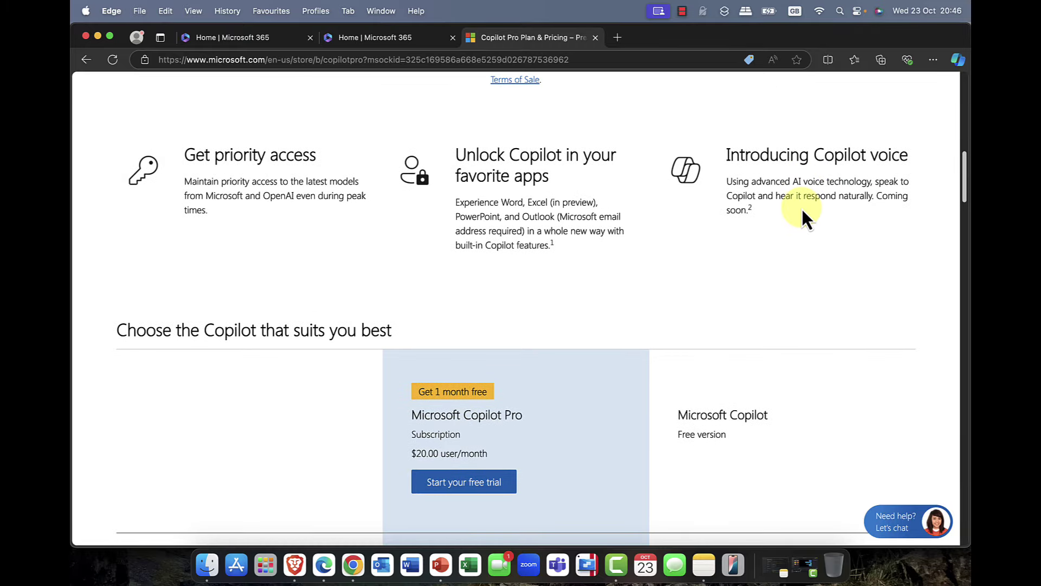
scroll(801, 207, down, 4)
scroll(451, 259, down, 10)
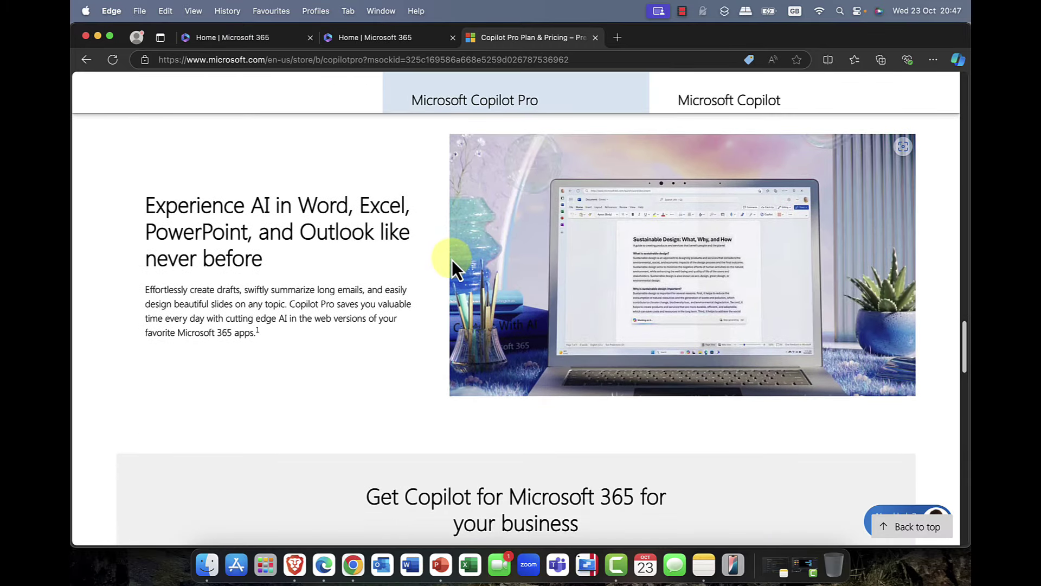
scroll(452, 259, up, 1)
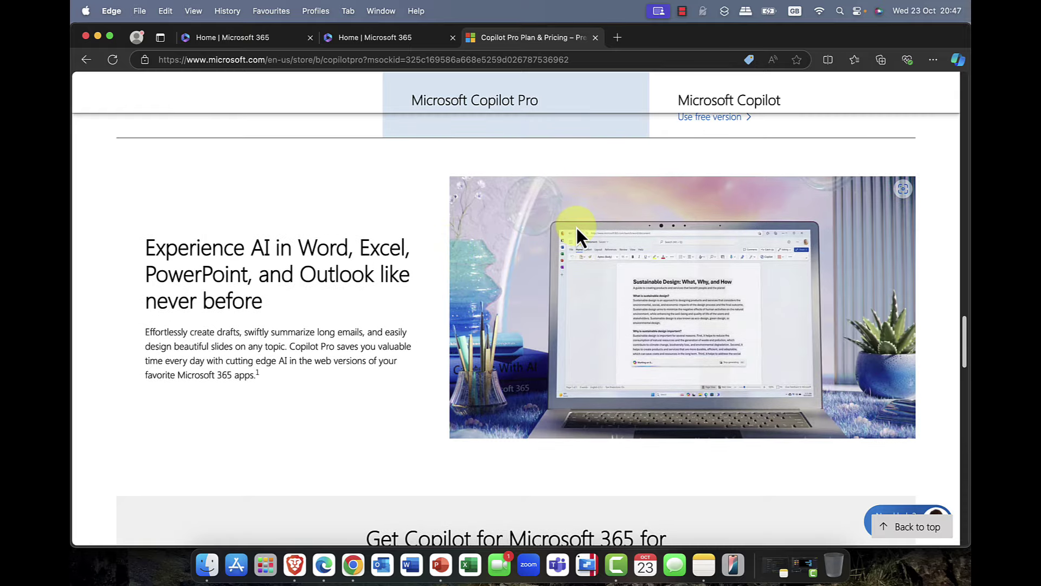
scroll(576, 227, up, 15)
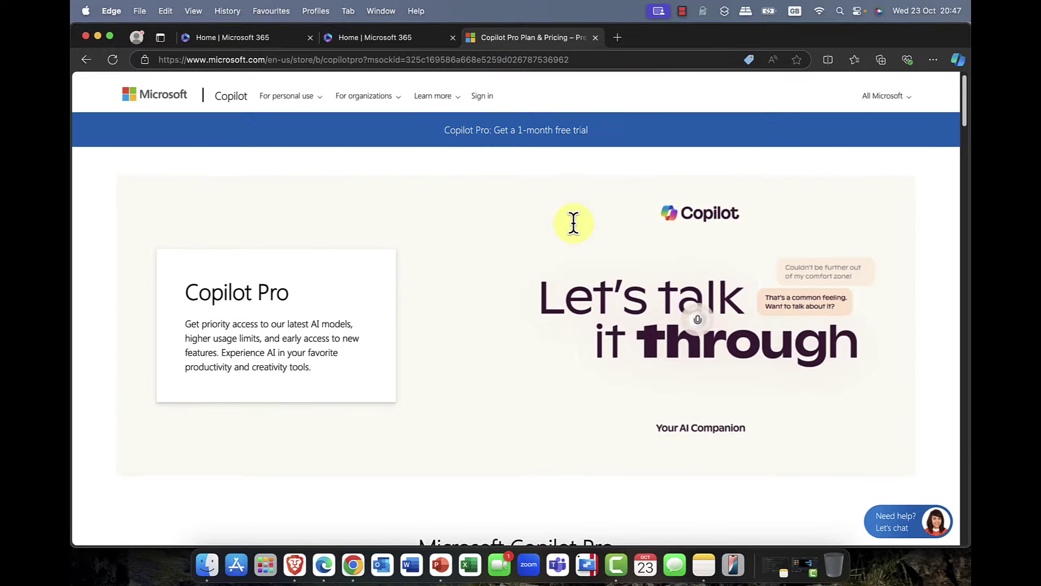
scroll(574, 222, down, 1)
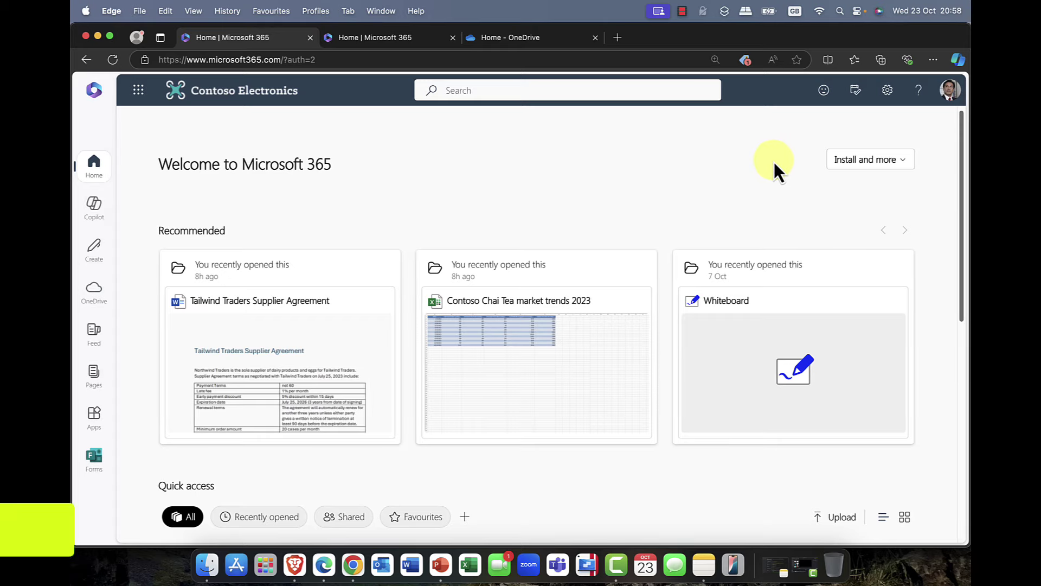
click(952, 60)
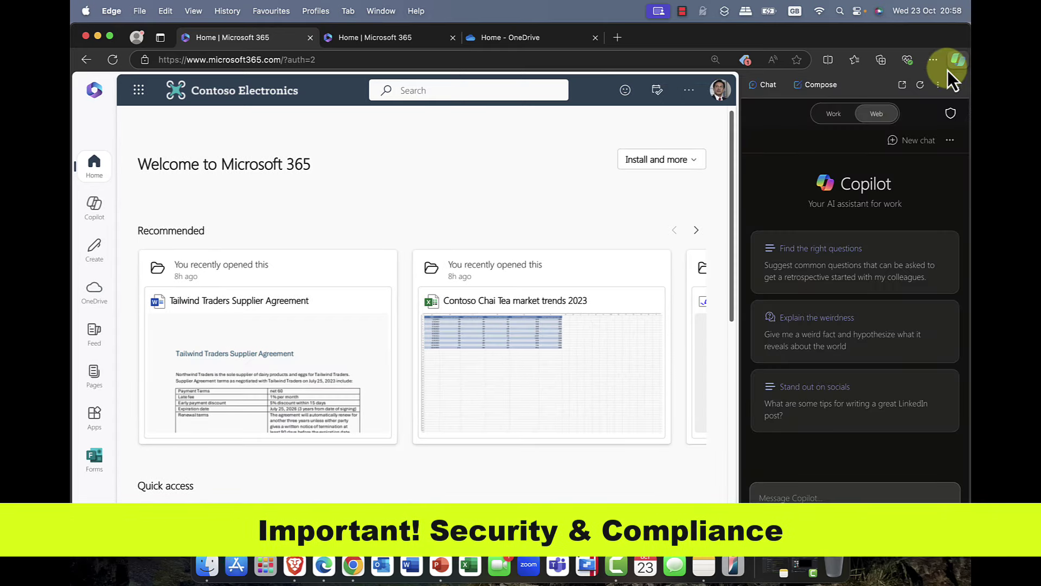
mouse_move(935, 148)
mouse_move(952, 117)
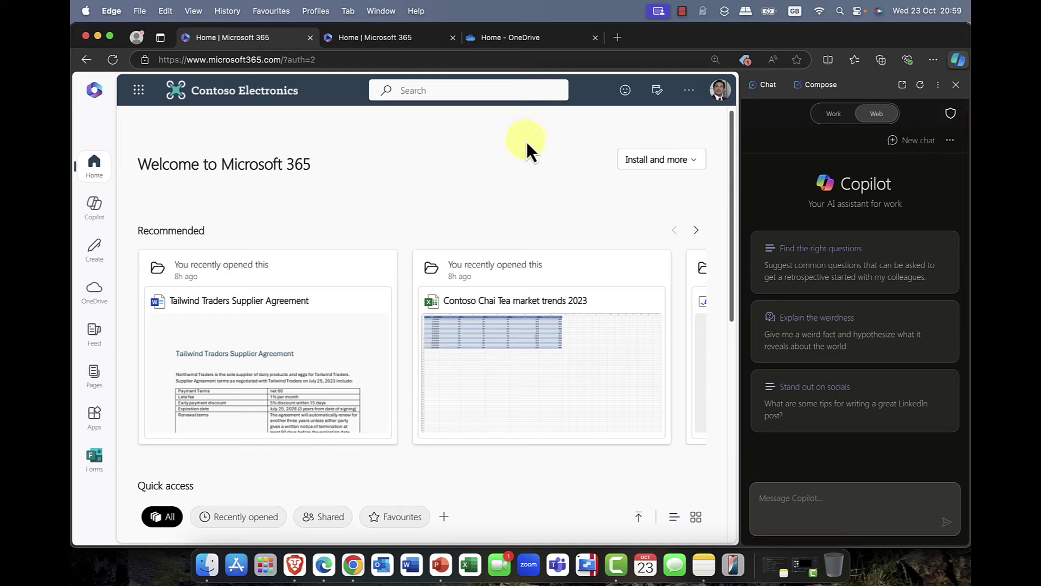
click(956, 86)
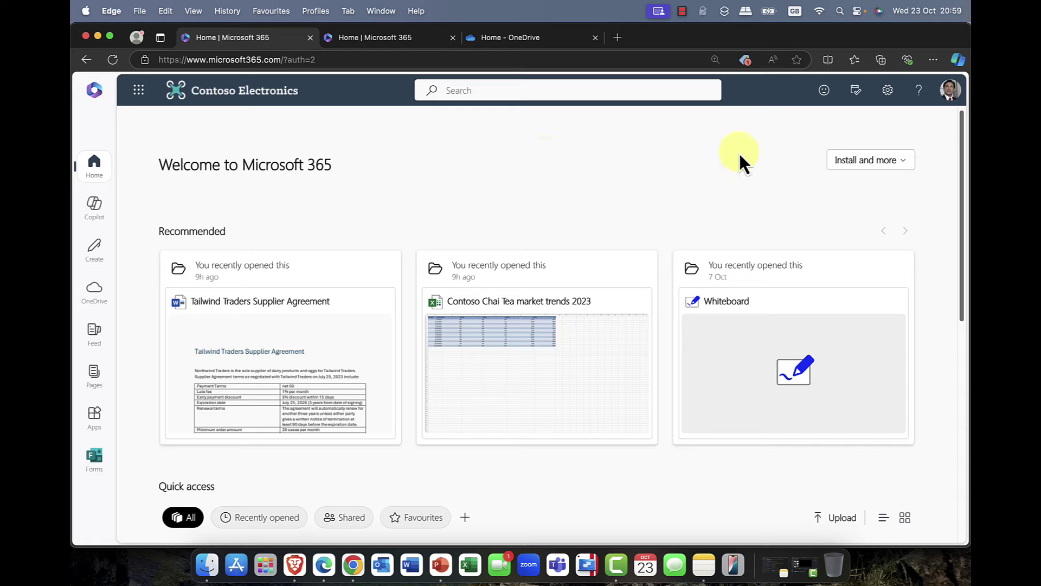
click(951, 91)
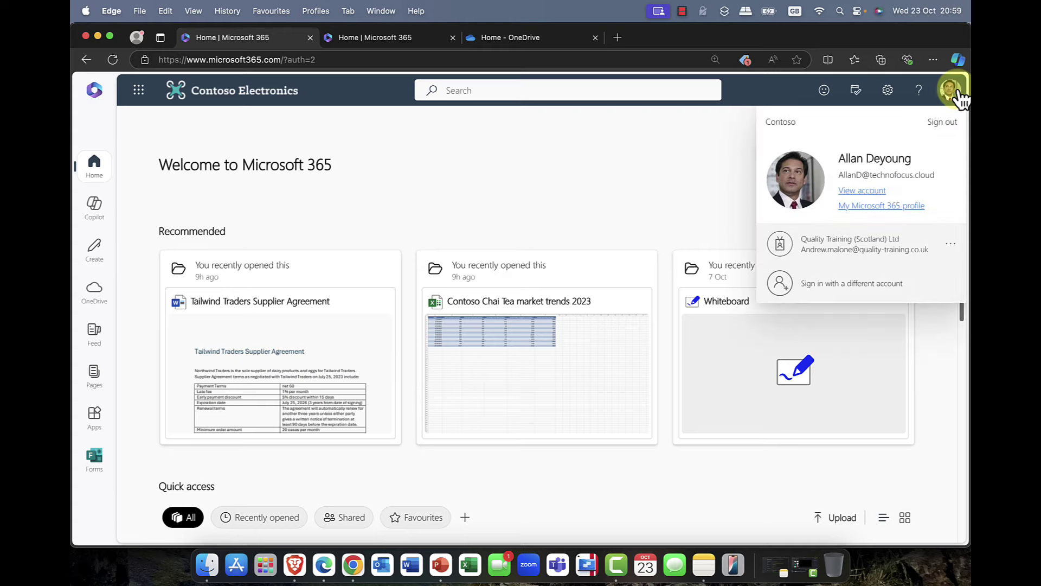
click(955, 60)
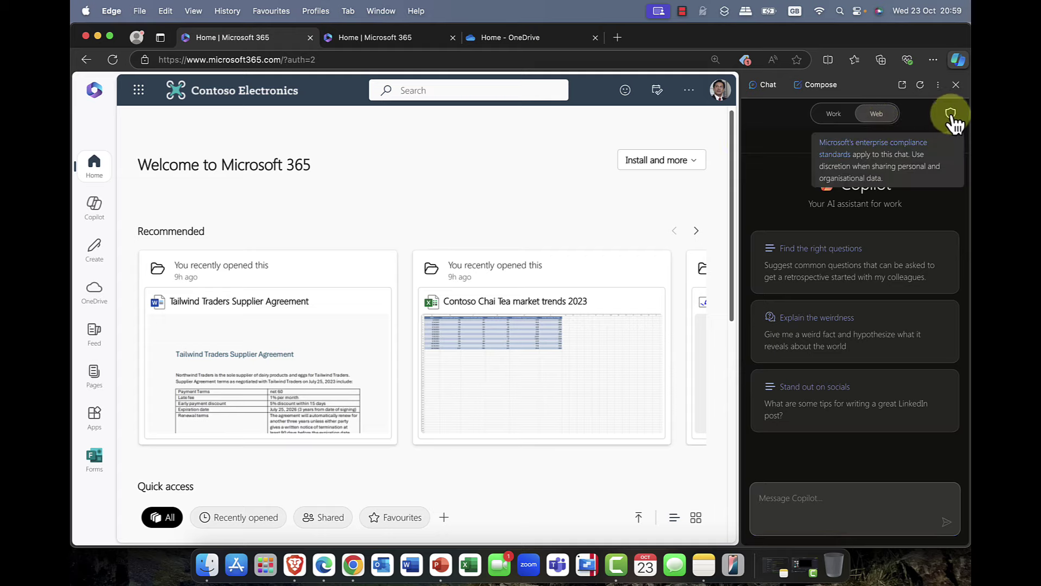
click(957, 85)
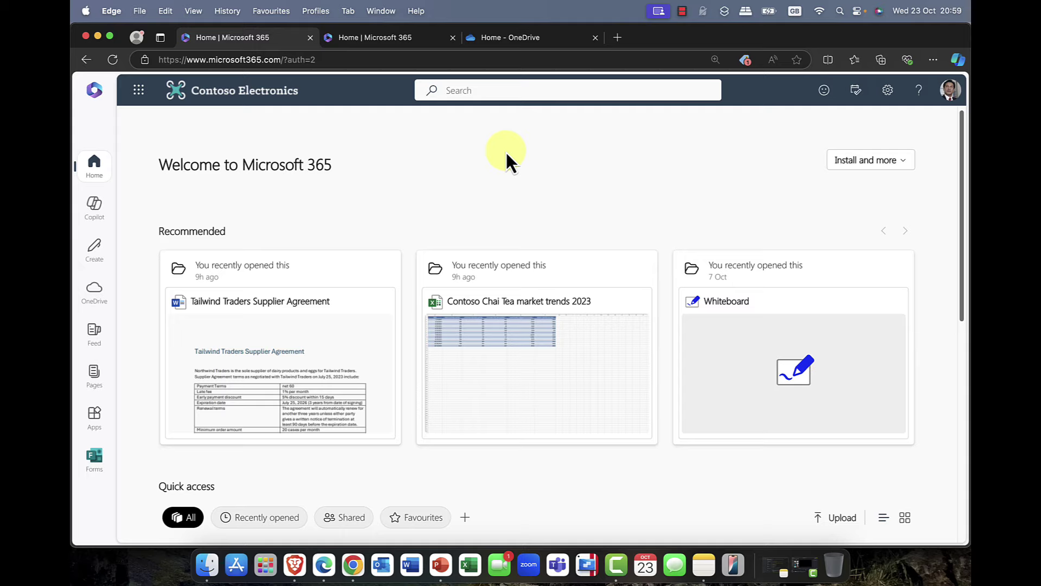
- Bring Brave to the front showing the ChatGPT pricing page
click(294, 567)
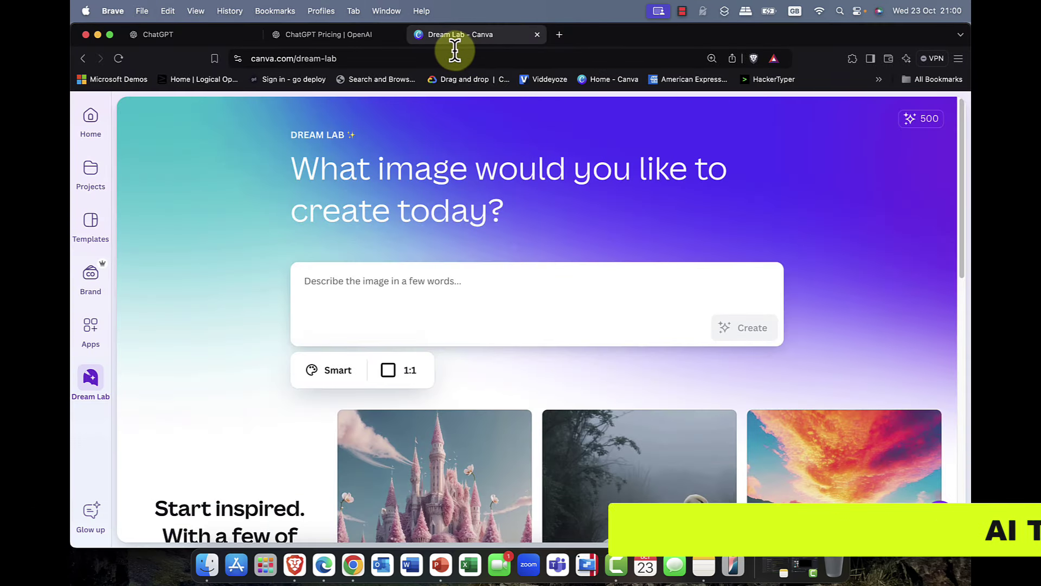
click(318, 34)
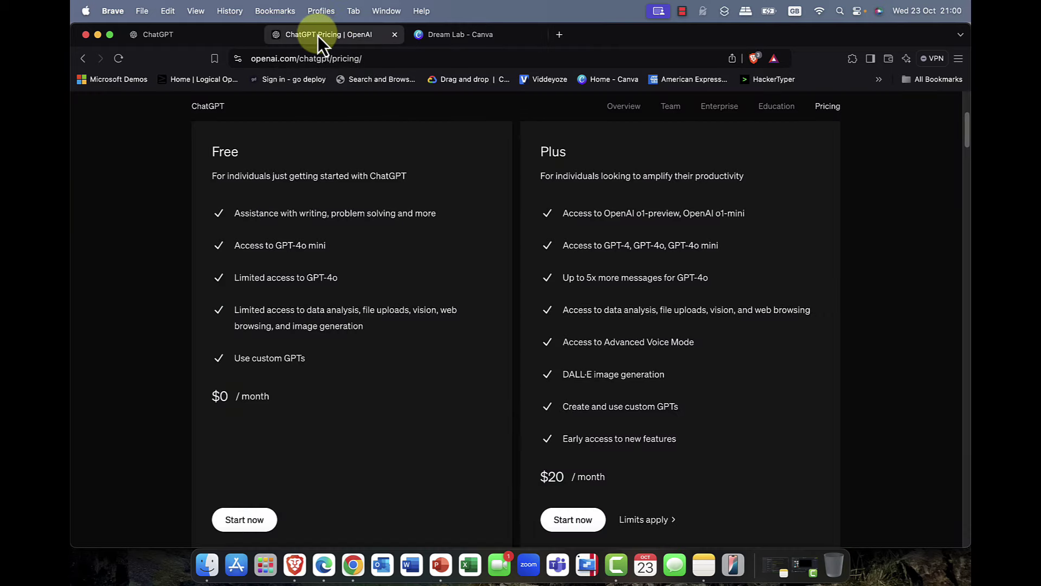
scroll(395, 187, up, 5)
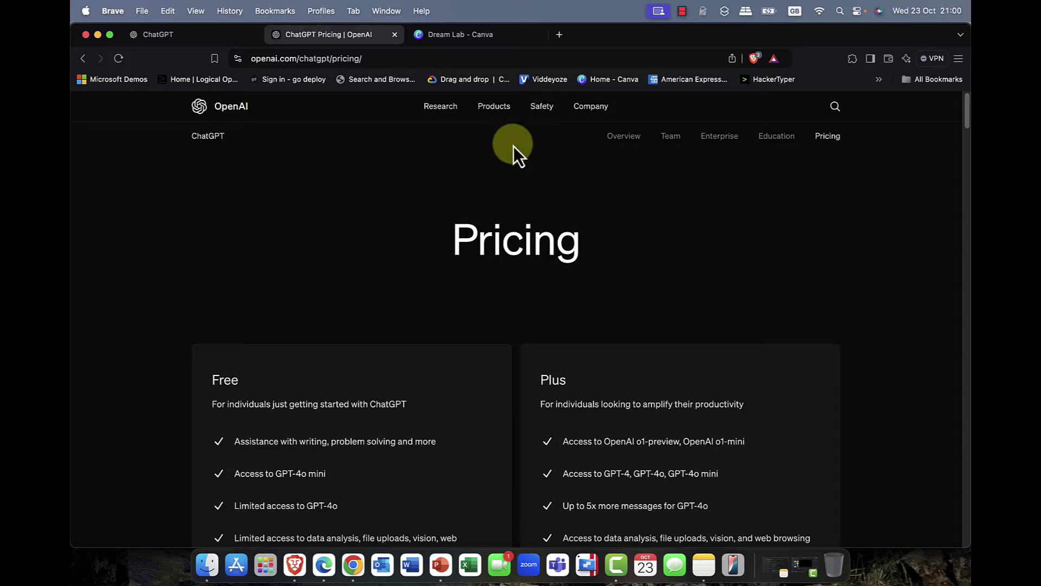
- Browse OpenAI's Safety page topics, including Child Safety, Deep Fakes, Bias and Elections
click(545, 108)
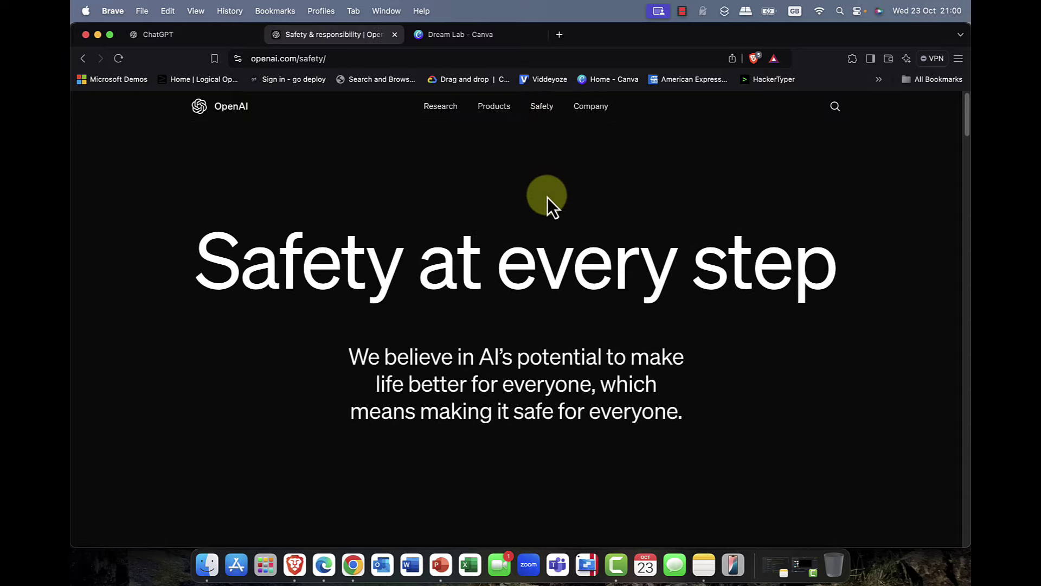
scroll(547, 197, down, 3)
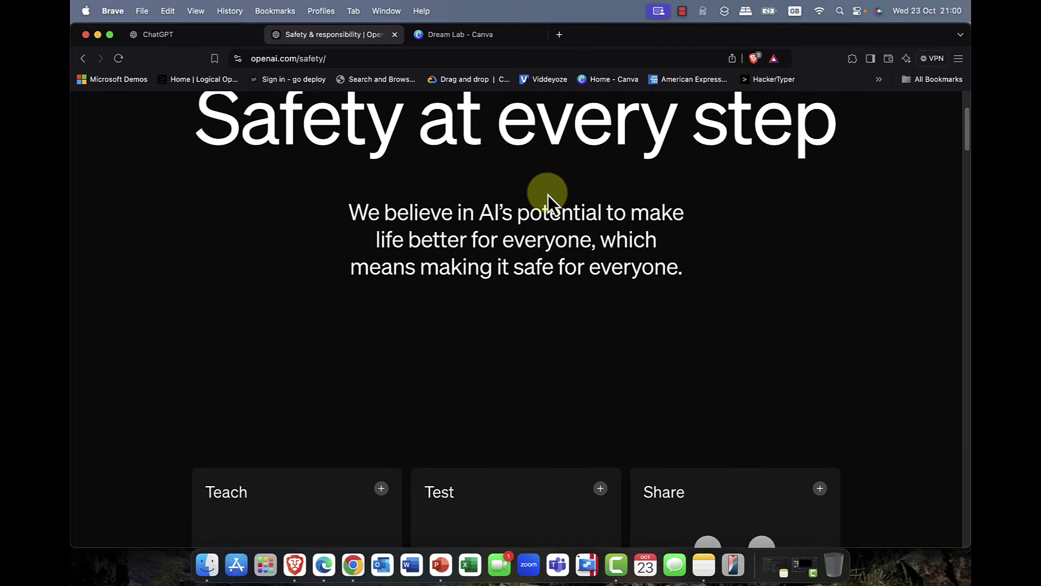
scroll(548, 194, down, 6)
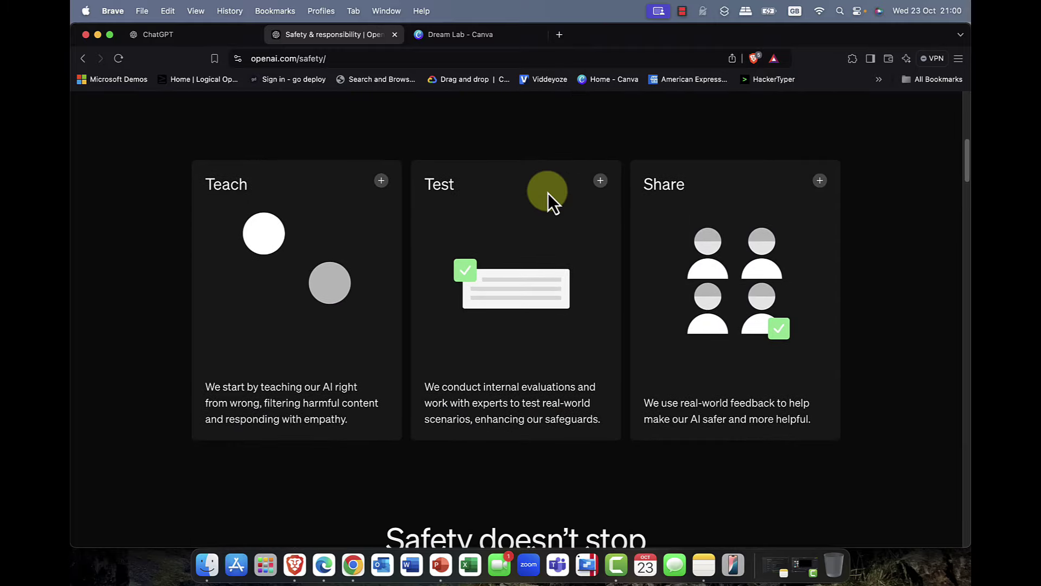
scroll(548, 193, down, 3)
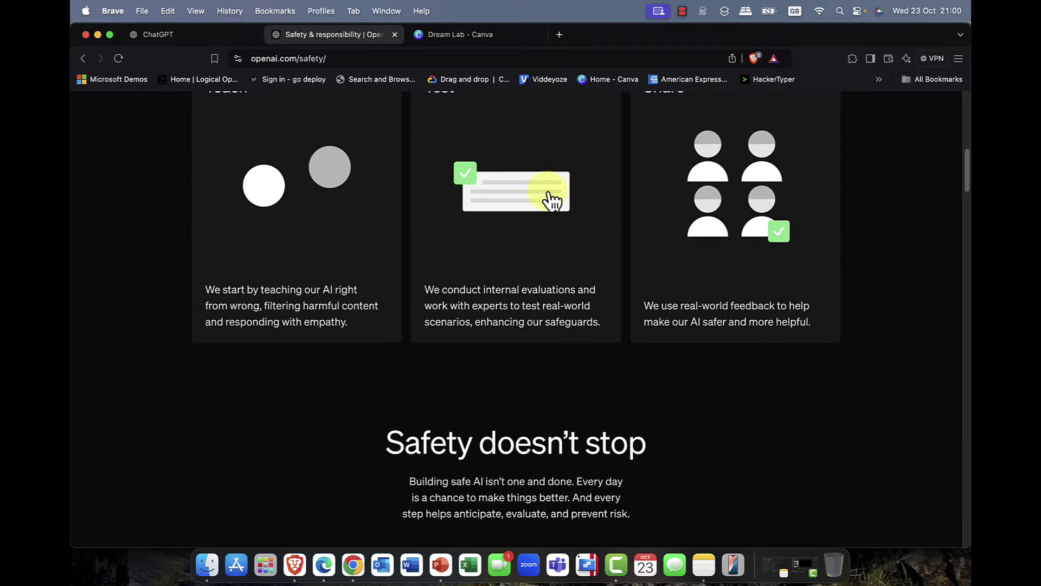
scroll(548, 195, up, 2)
scroll(548, 196, up, 2)
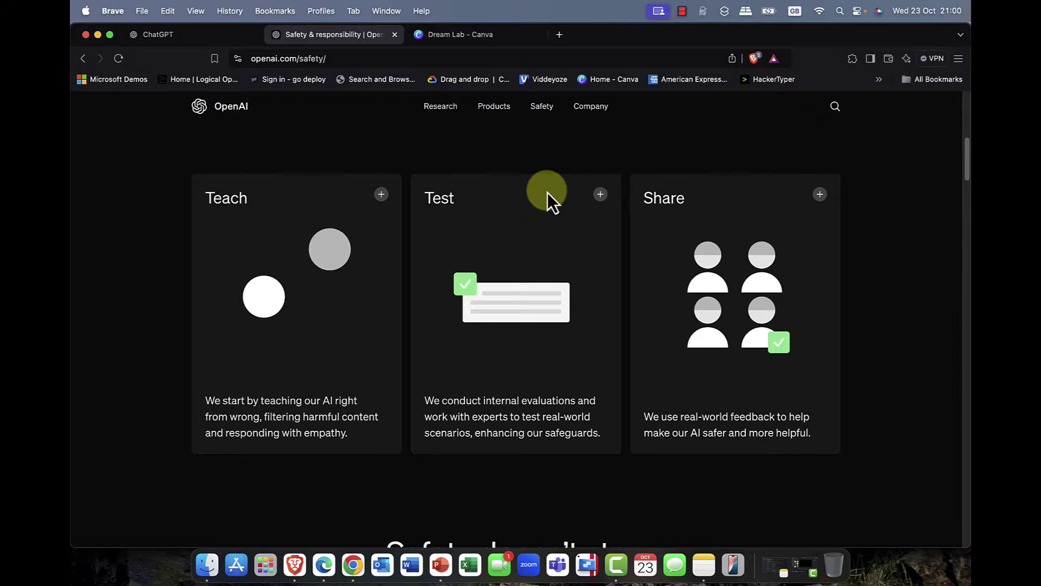
scroll(548, 193, down, 7)
scroll(548, 193, down, 10)
scroll(549, 197, down, 4)
scroll(548, 193, down, 1)
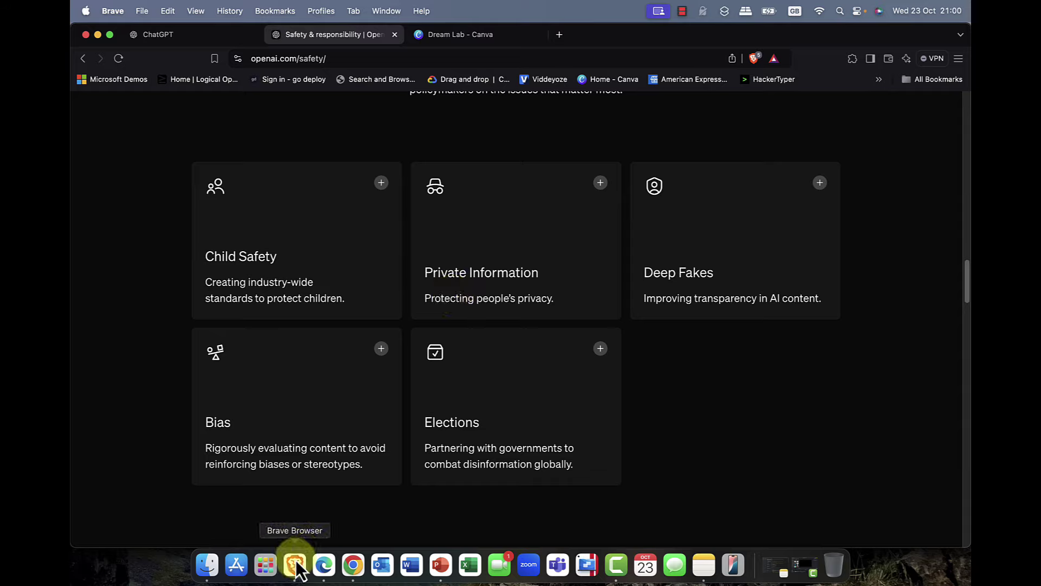
- Bring the Edge window with the Microsoft 365 home page back to the front
click(324, 565)
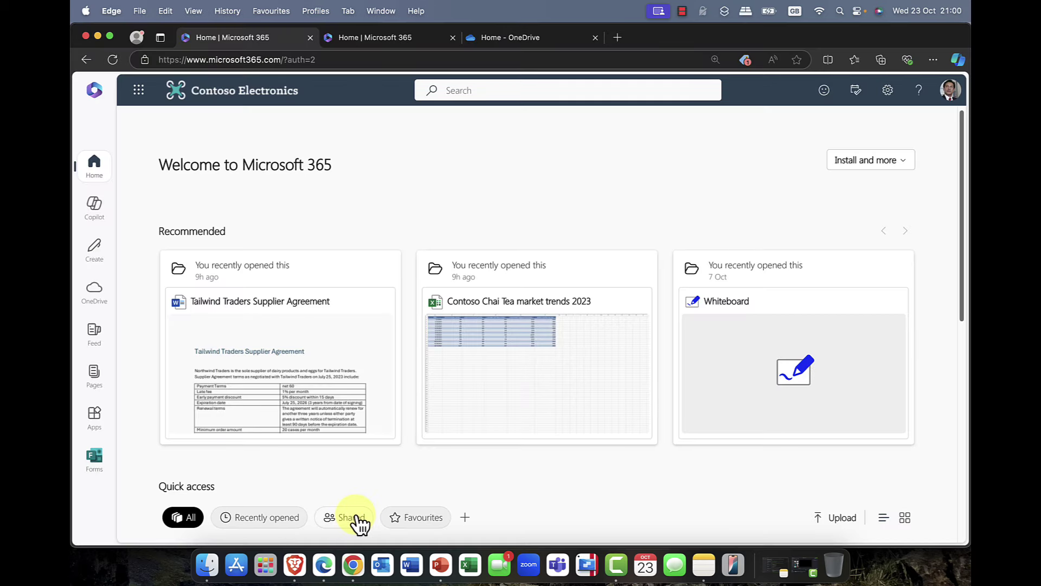